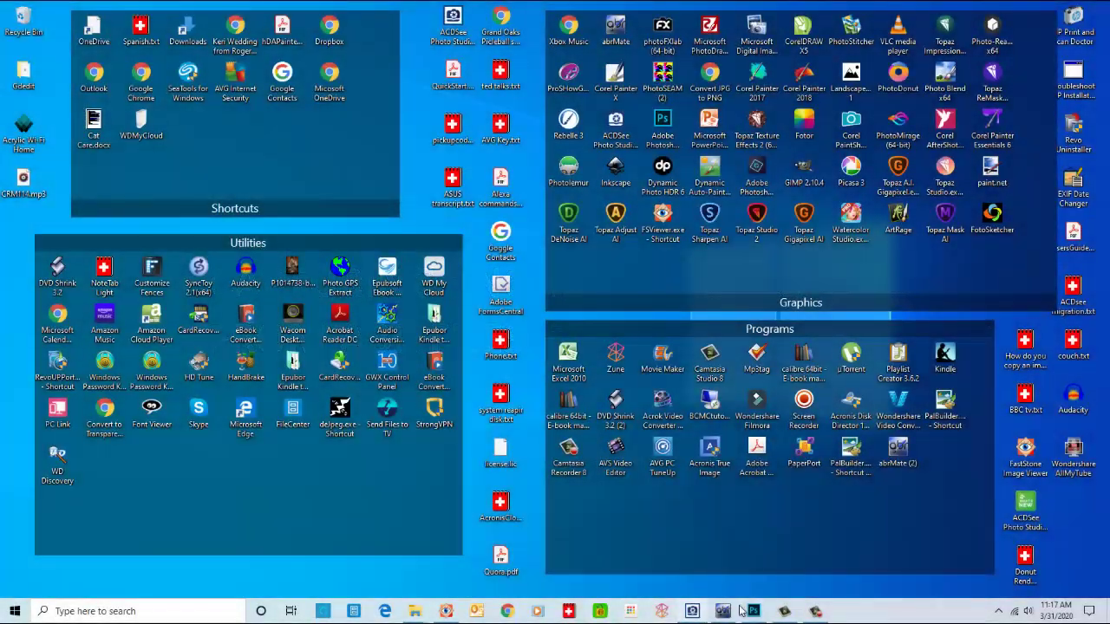
# Load the rough-paint-strokes.abr brush set into abrMate.
pyautogui.click(724, 611)
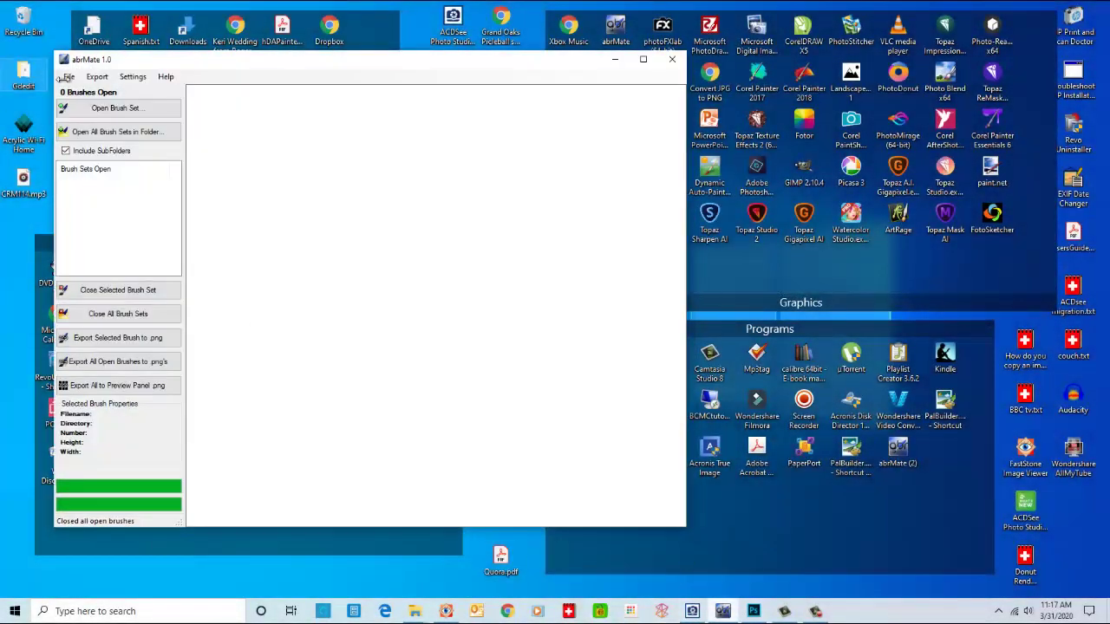
pyautogui.click(94, 111)
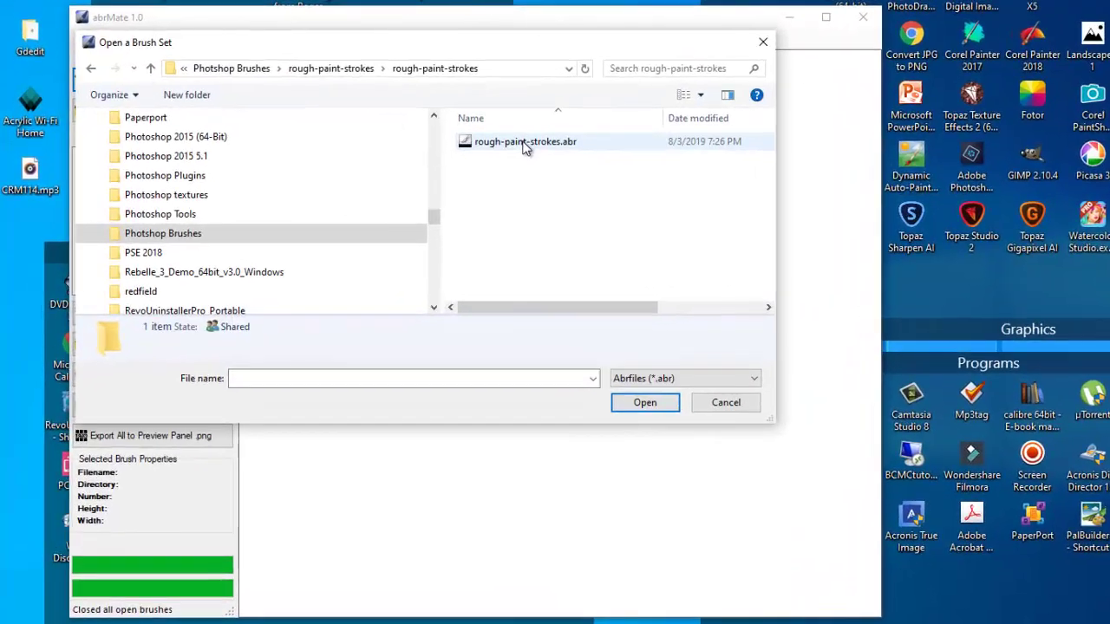
pyautogui.doubleClick(525, 143)
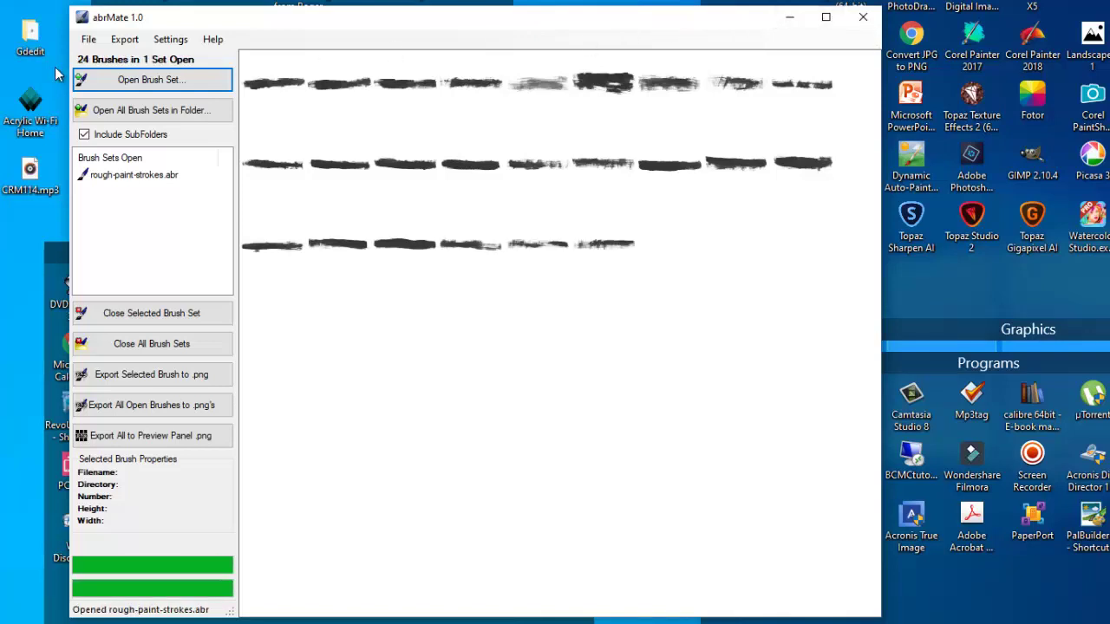
# Export all 24 open brushes as PNG files into the ABR_PNGs FULL folder.
pyautogui.click(126, 46)
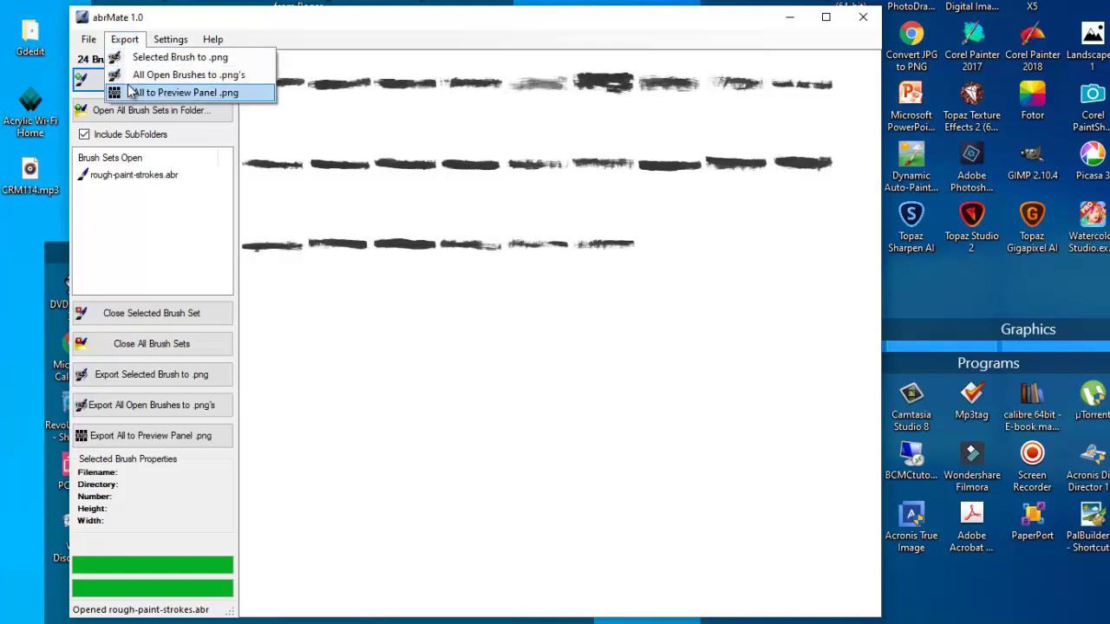
pyautogui.click(130, 75)
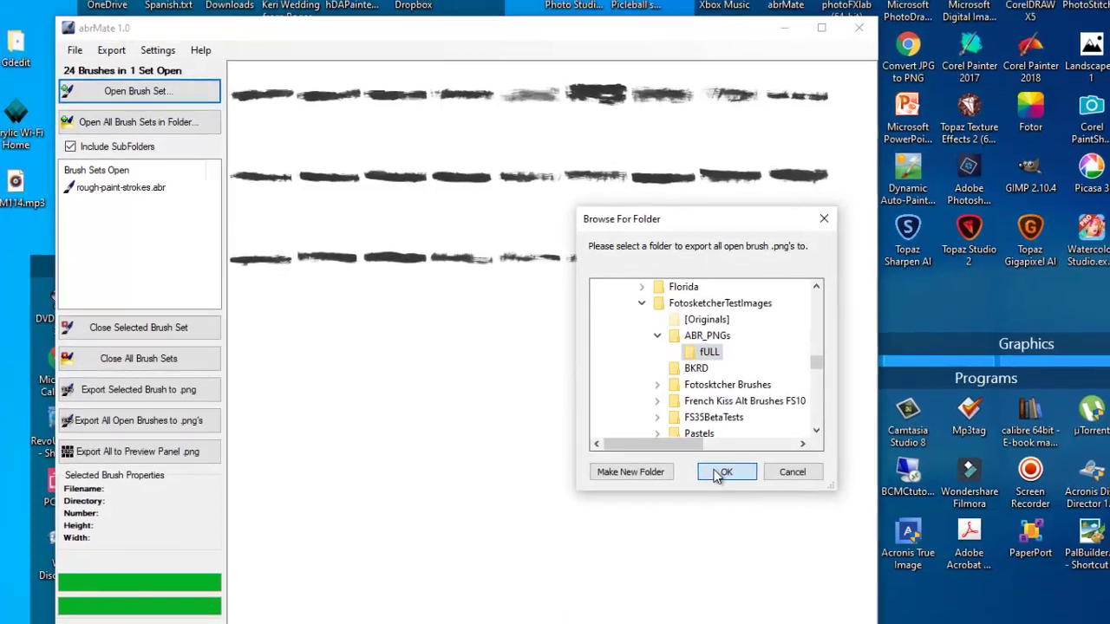
pyautogui.click(729, 455)
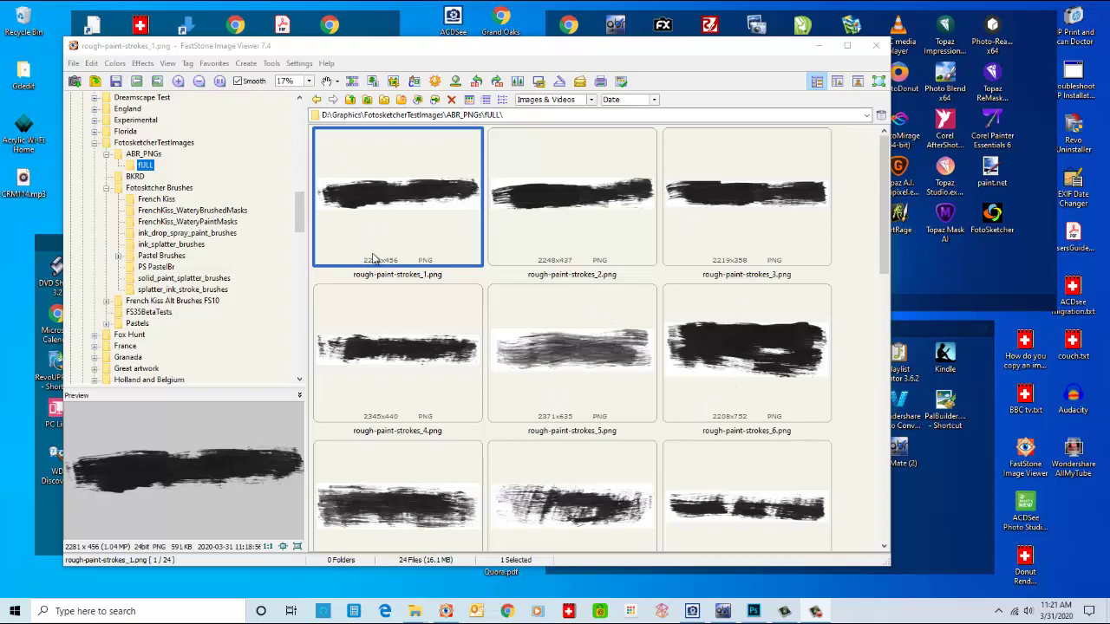
pyautogui.click(822, 48)
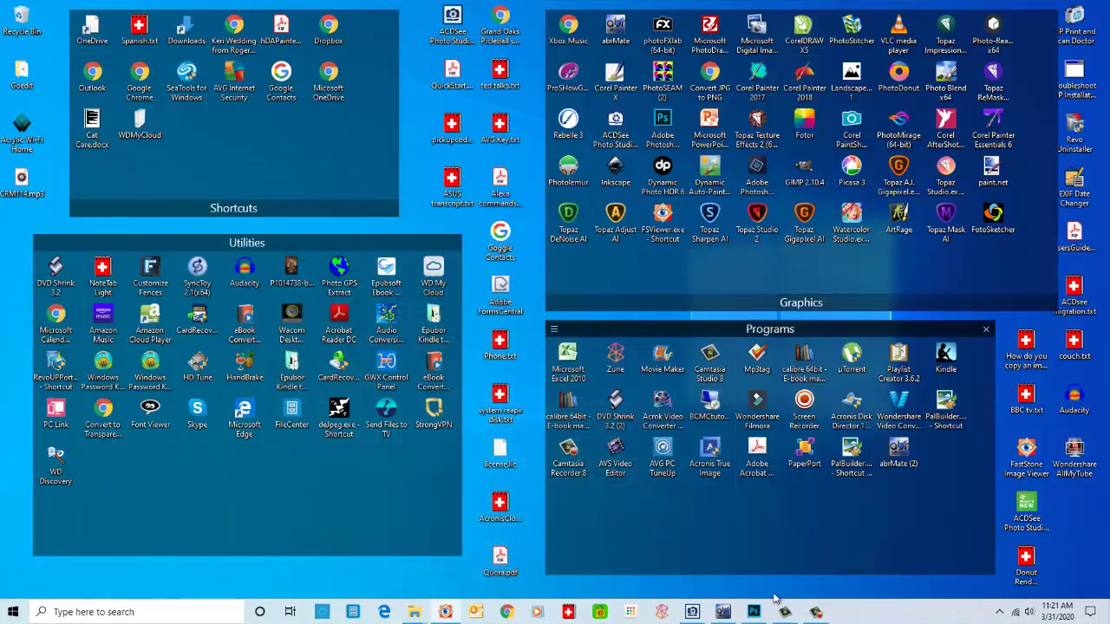
# Batch-run the Resize 245px action on the FULL folder PNGs, saving copies to ABR_PNGs.
pyautogui.click(755, 612)
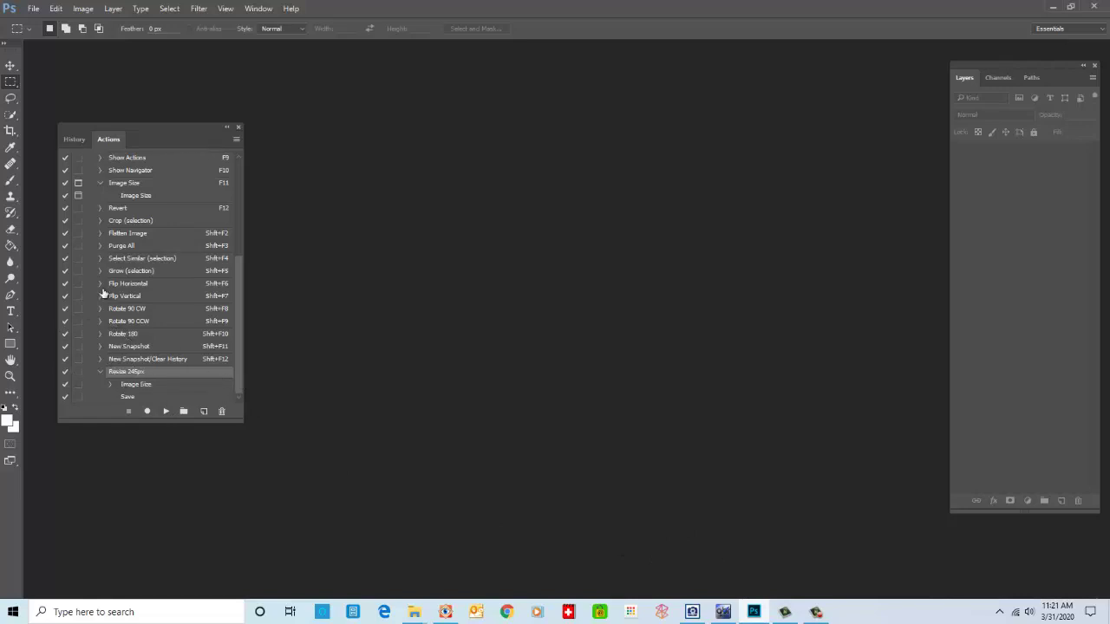
pyautogui.click(34, 10)
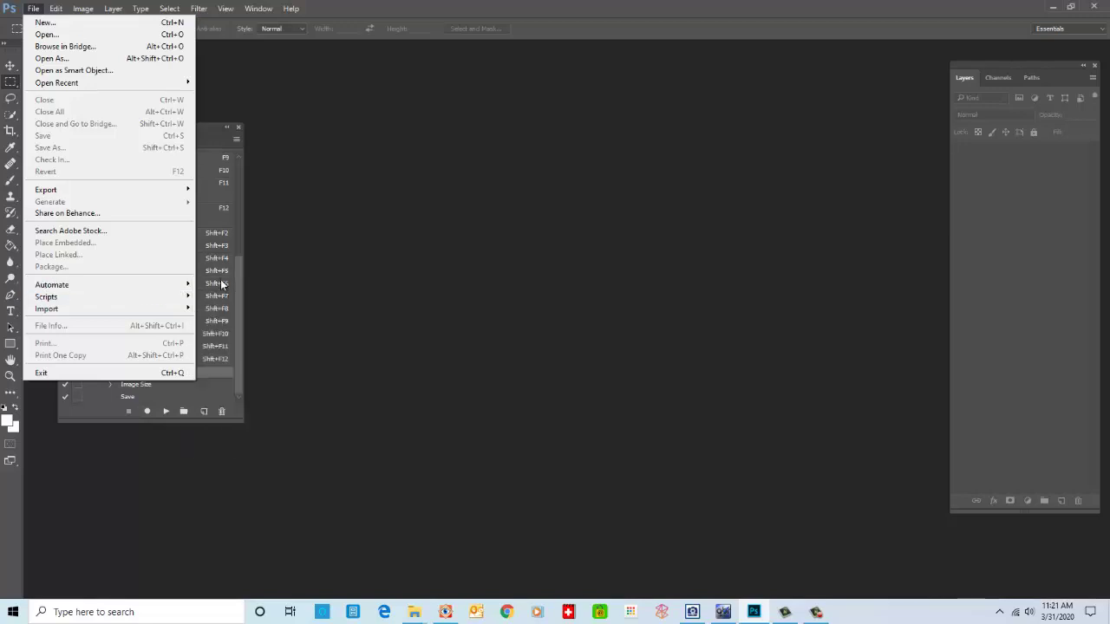
pyautogui.click(210, 284)
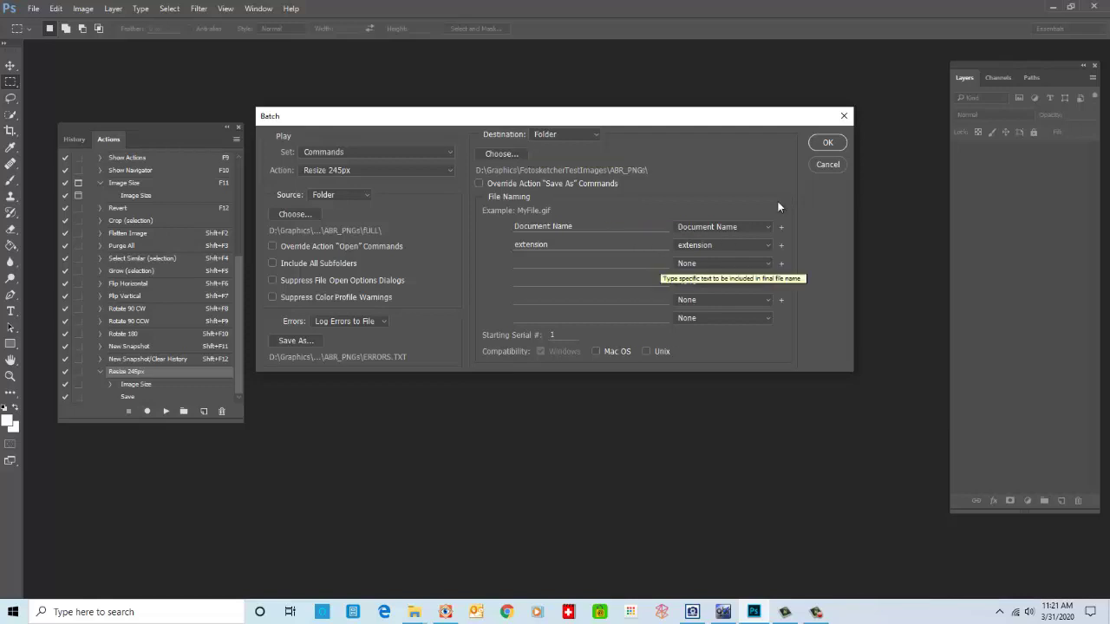
pyautogui.click(827, 144)
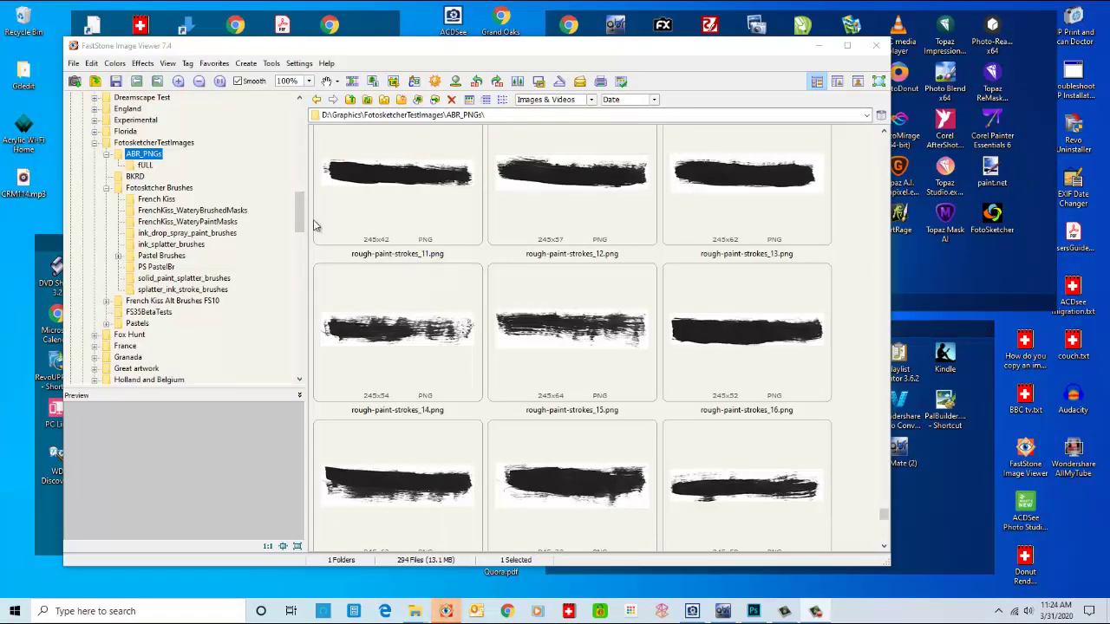
# Browse the resized 245-pixel brush thumbnails in the ABR_PNGs folder.
pyautogui.moveTo(424, 262)
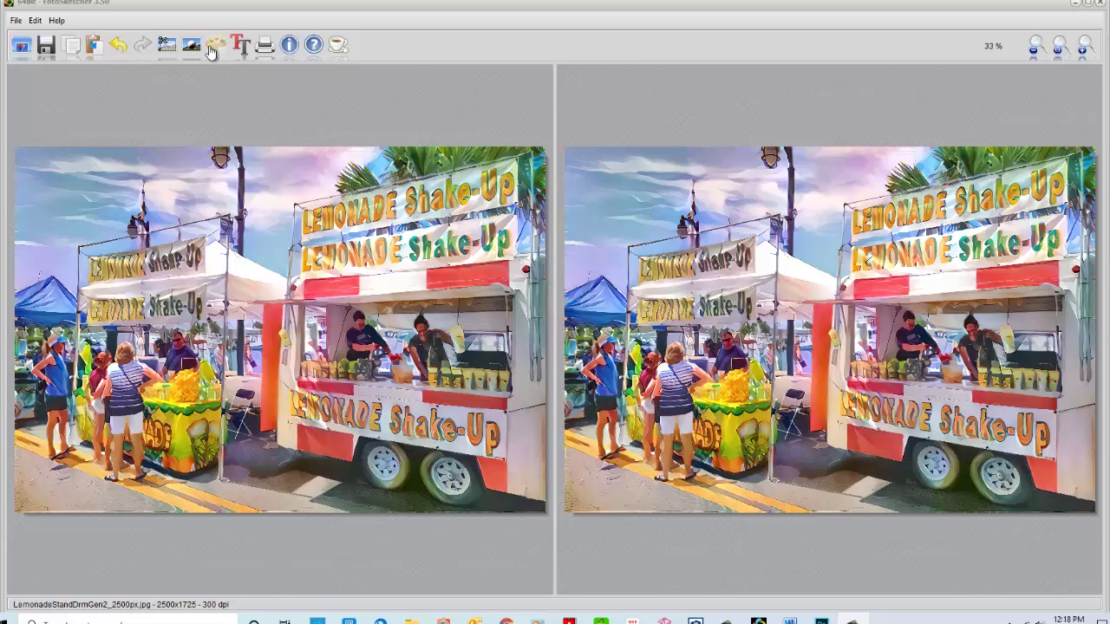
# Render the lemonade stand photo as Painting 4 (brushstrokes) and view it full screen.
pyautogui.click(213, 47)
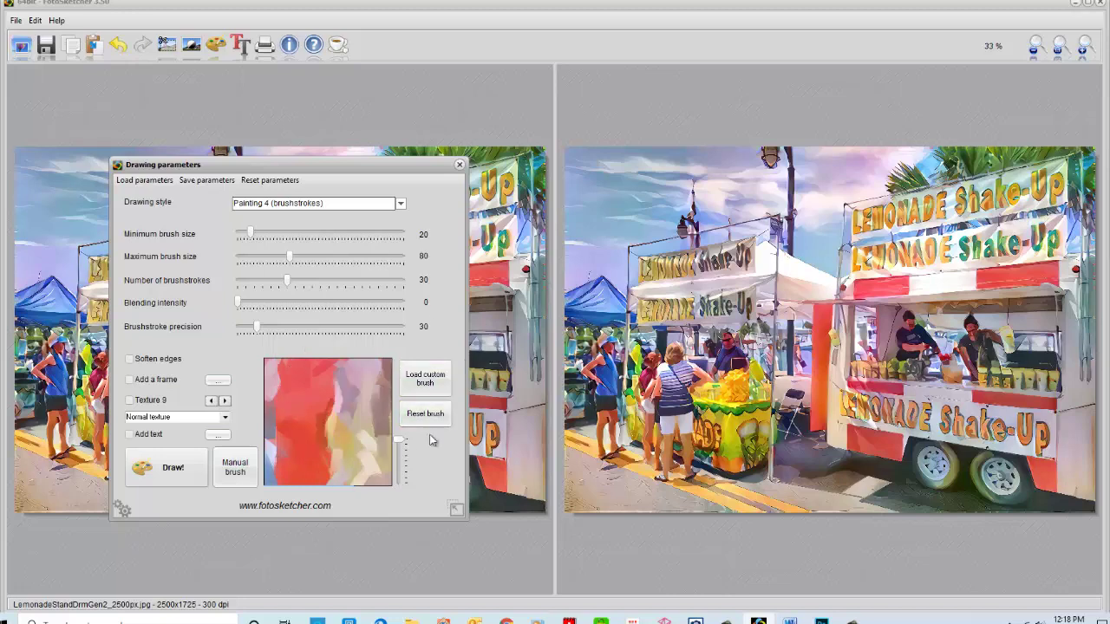
pyautogui.click(157, 473)
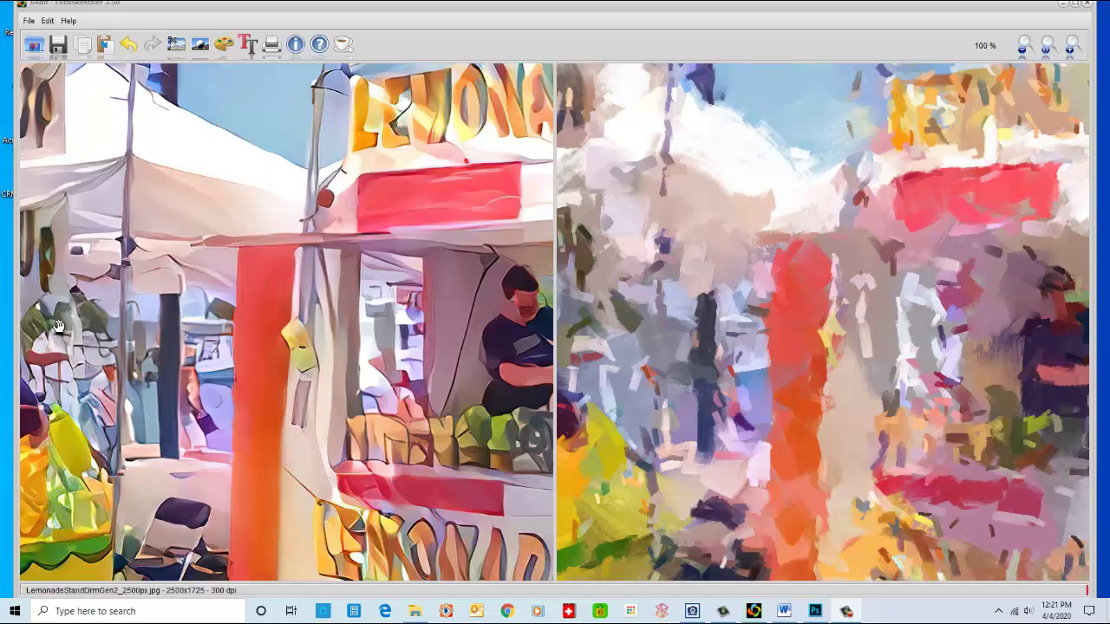
pyautogui.scroll(-2, 58, 326)
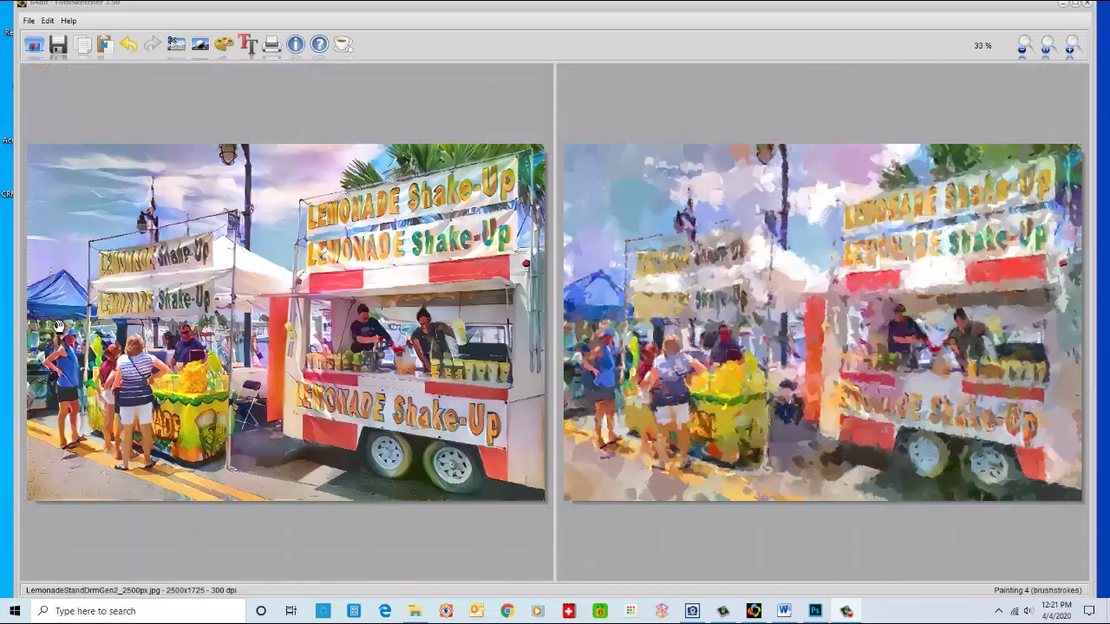
pyautogui.doubleClick(765, 356)
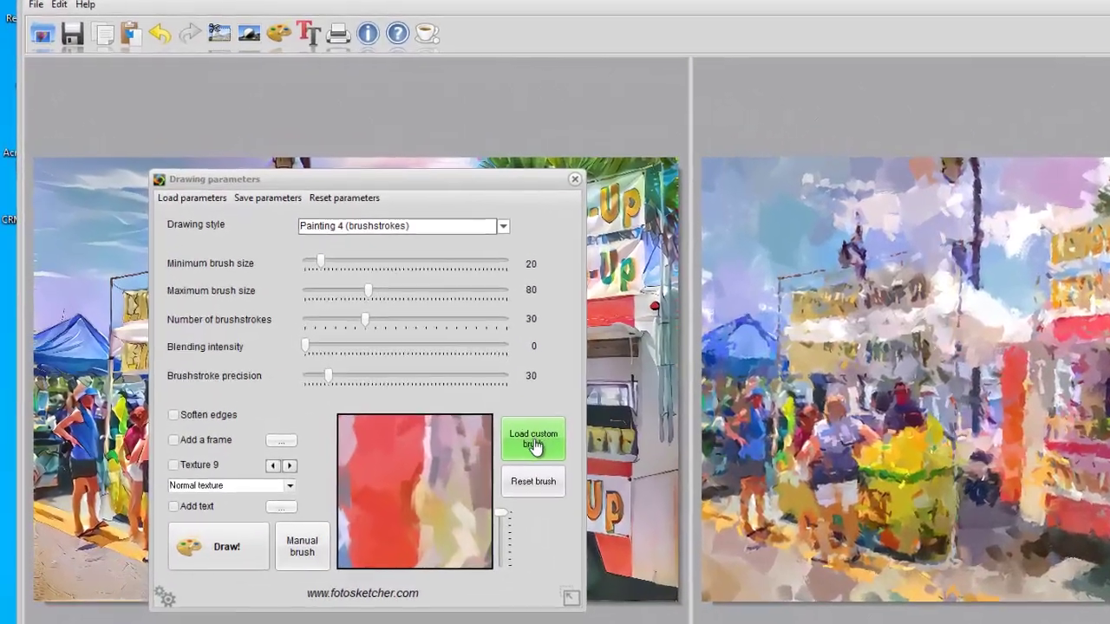
# Load oil-pastel-smudges_creative-nerds-premium_12.png from ABR_PNGs as the custom brush.
pyautogui.click(476, 403)
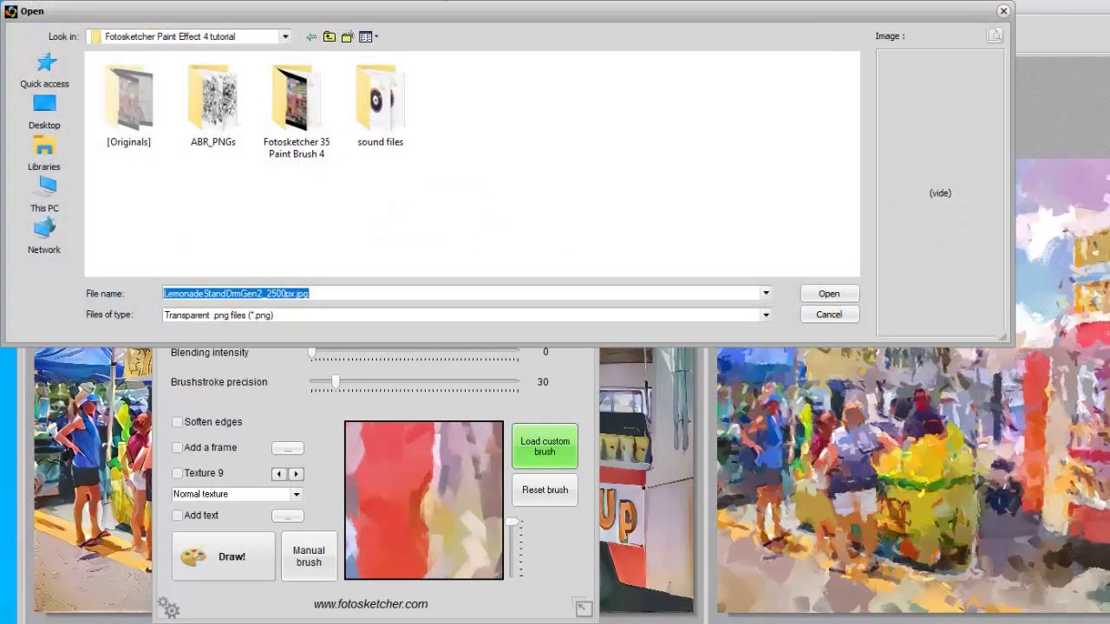
pyautogui.doubleClick(214, 114)
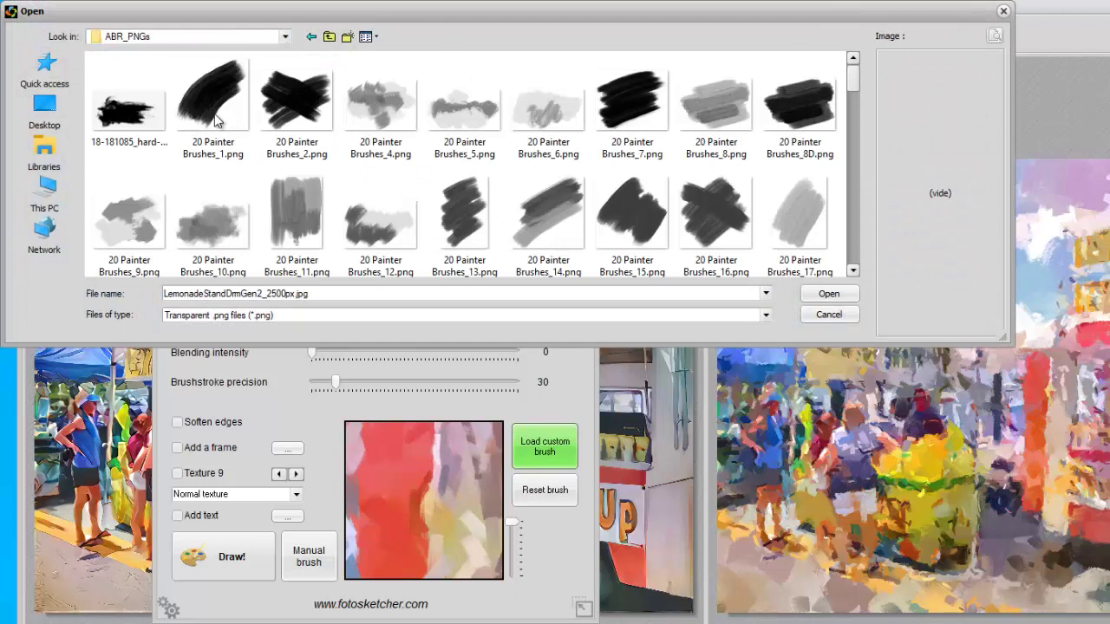
pyautogui.doubleClick(317, 292)
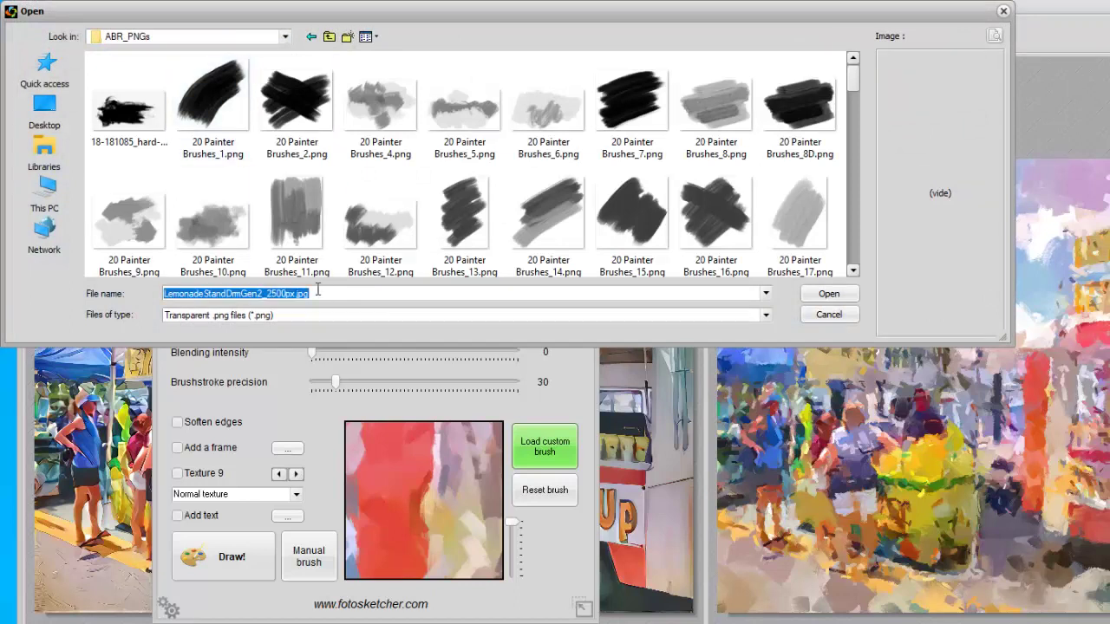
pyautogui.write('oil-pastel-smudges_creative-nerds-premium_12.png')
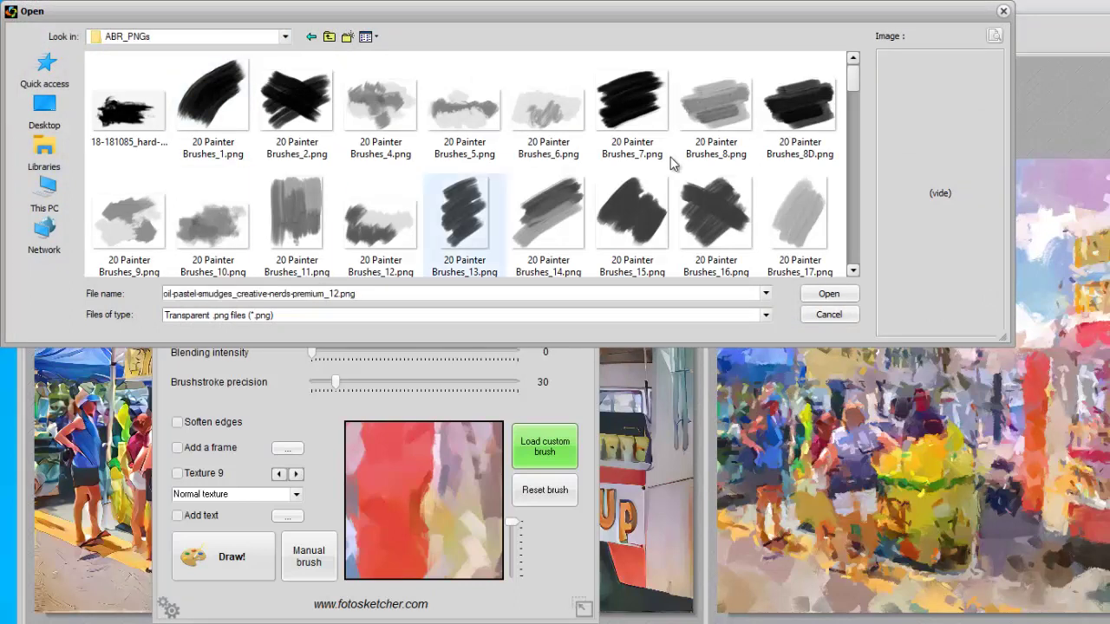
pyautogui.scroll(-1, 620, 163)
pyautogui.scroll(-3, 620, 163)
pyautogui.scroll(-3, 607, 176)
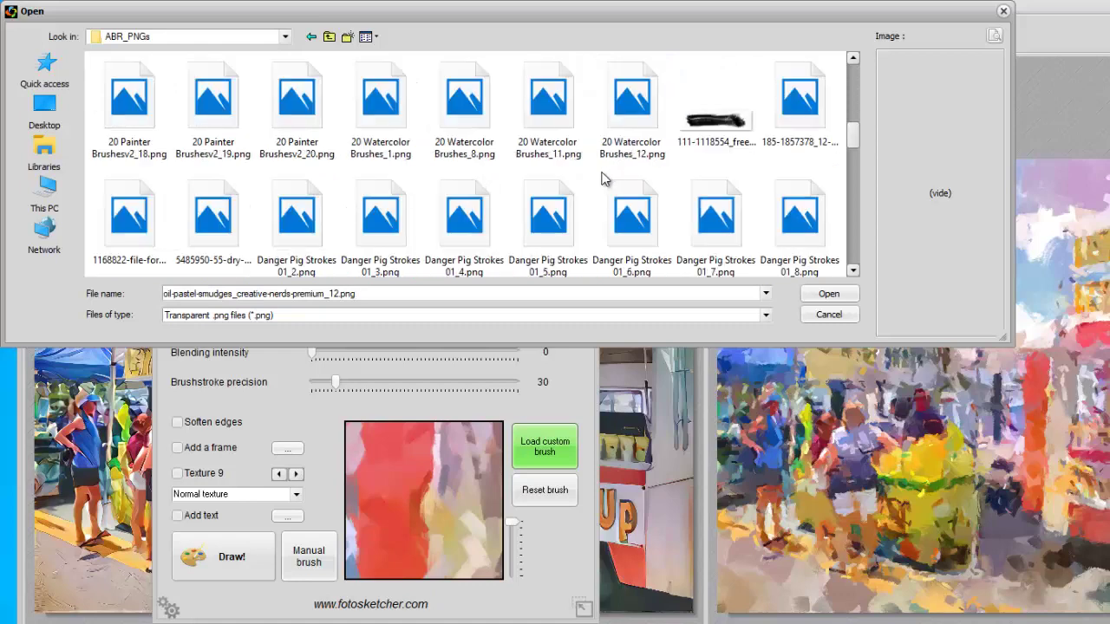
pyautogui.scroll(-5, 604, 179)
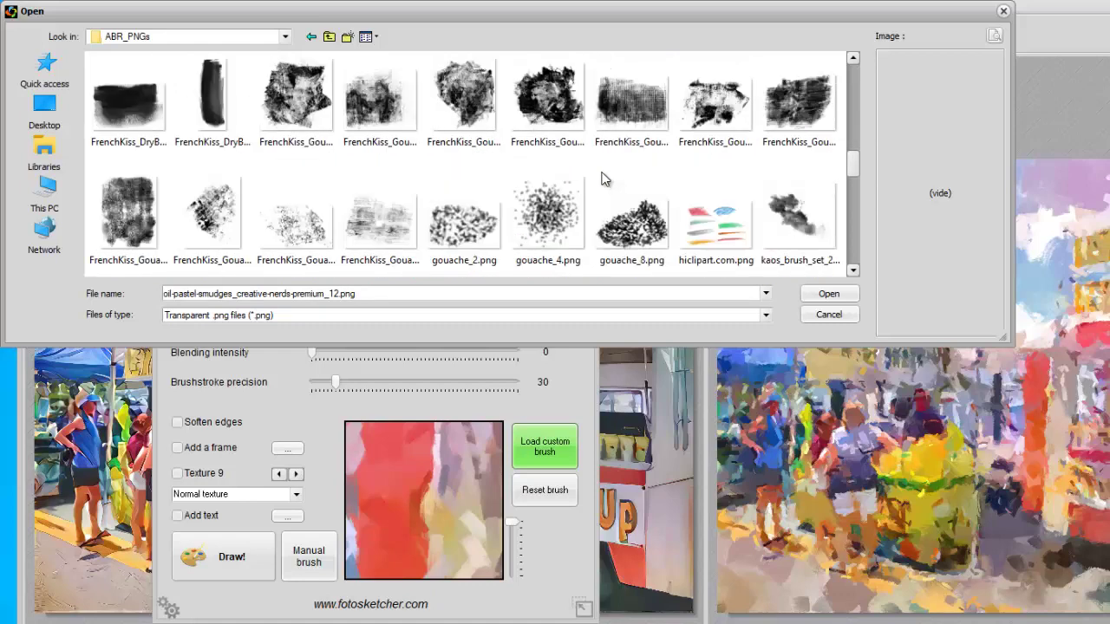
pyautogui.scroll(-1, 603, 180)
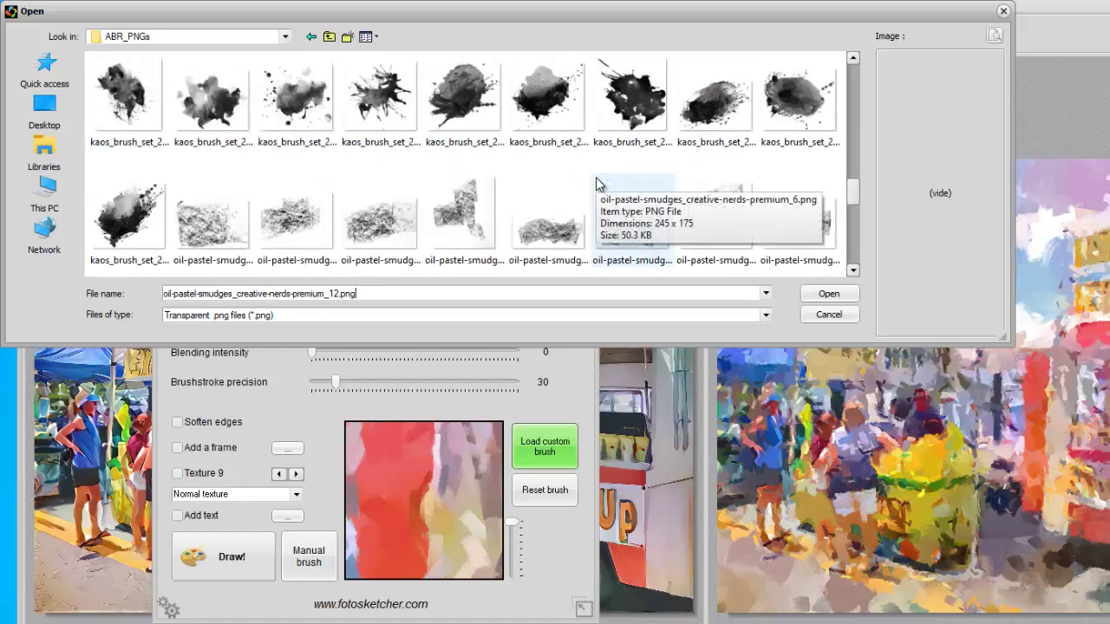
pyautogui.scroll(-1, 595, 177)
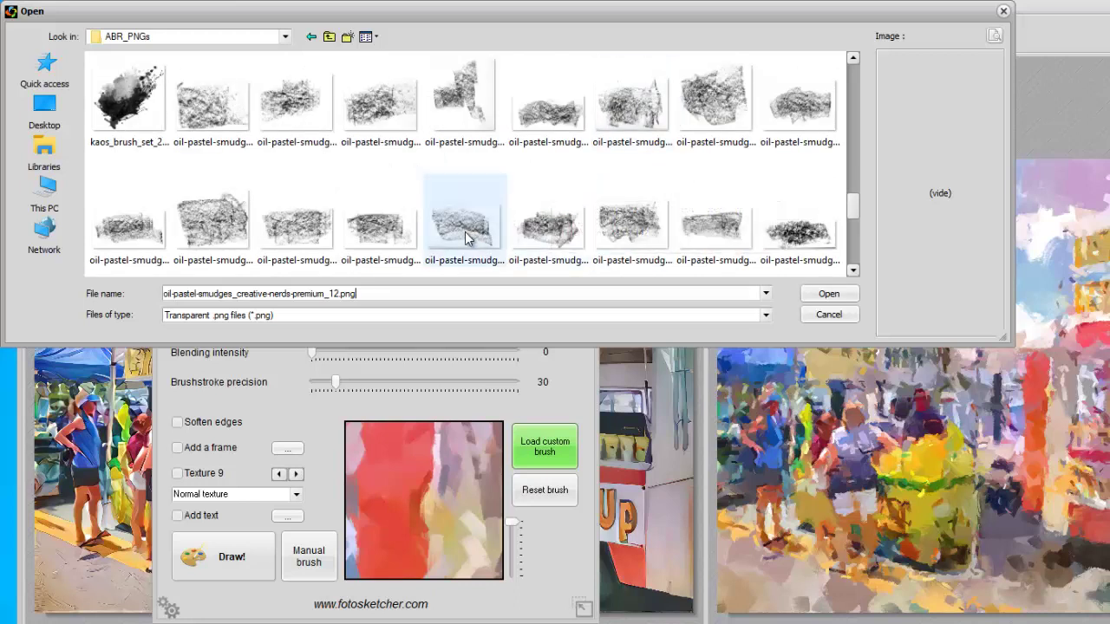
pyautogui.click(413, 248)
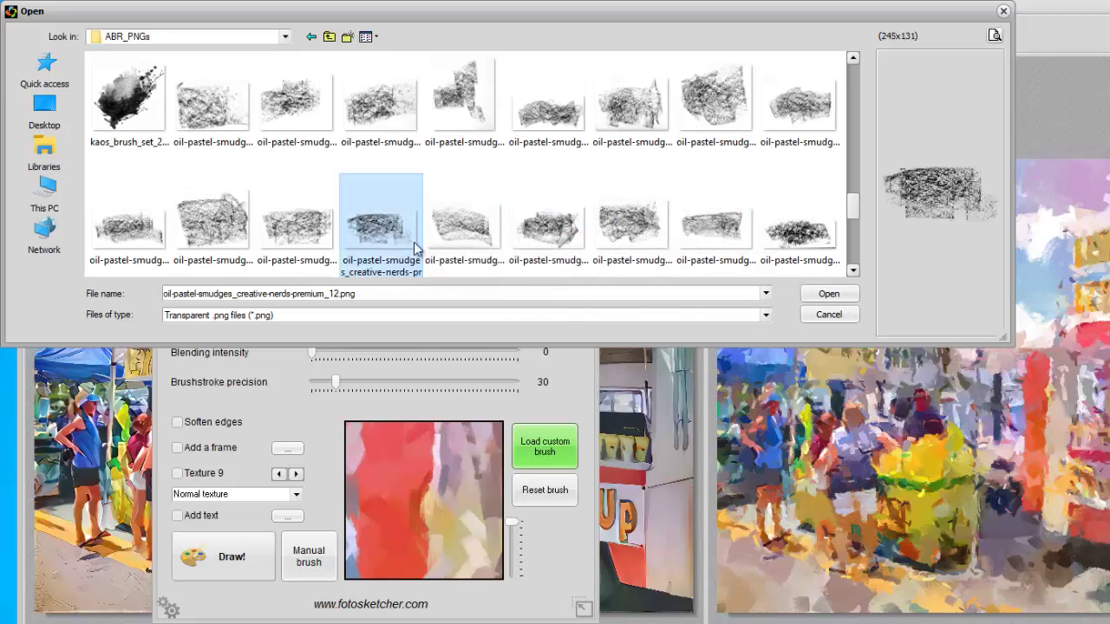
pyautogui.click(817, 294)
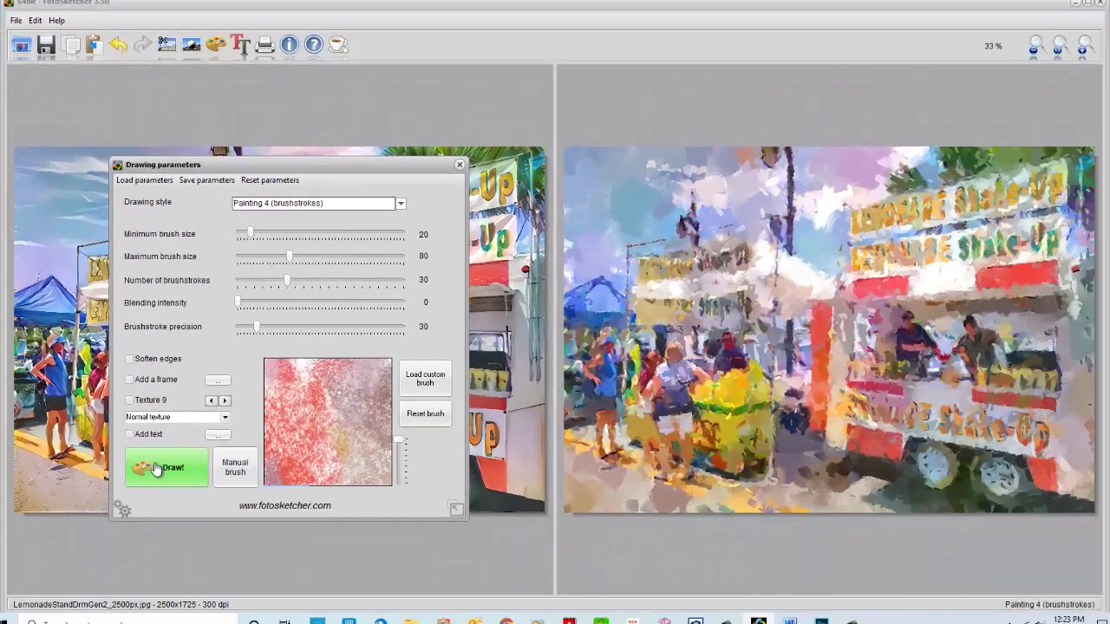
# Render Painting 4 with the oil pastel smudge brush for a grainy, chalky result.
pyautogui.click(161, 469)
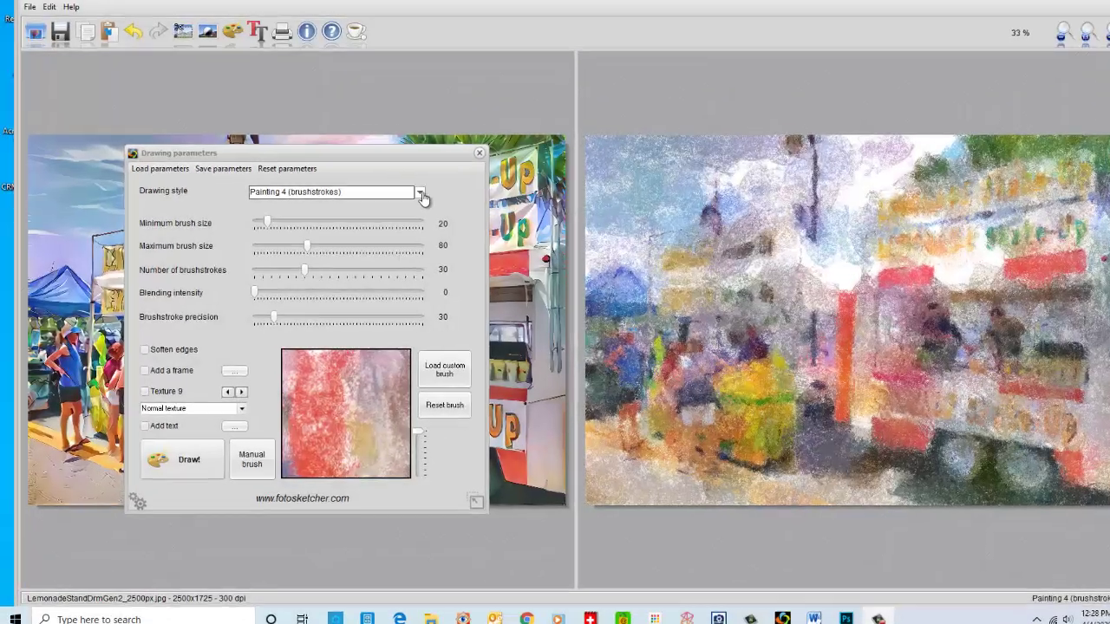
# Switch the drawing style to Painting 7 (brushstrokes) and render it with the custom brush.
pyautogui.click(421, 194)
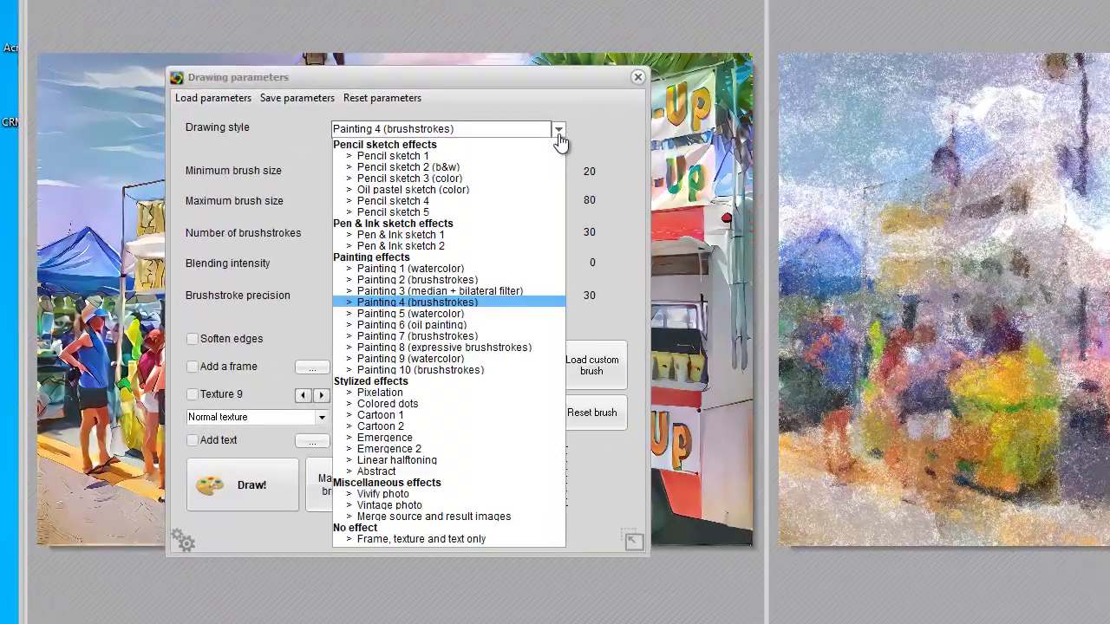
pyautogui.click(497, 337)
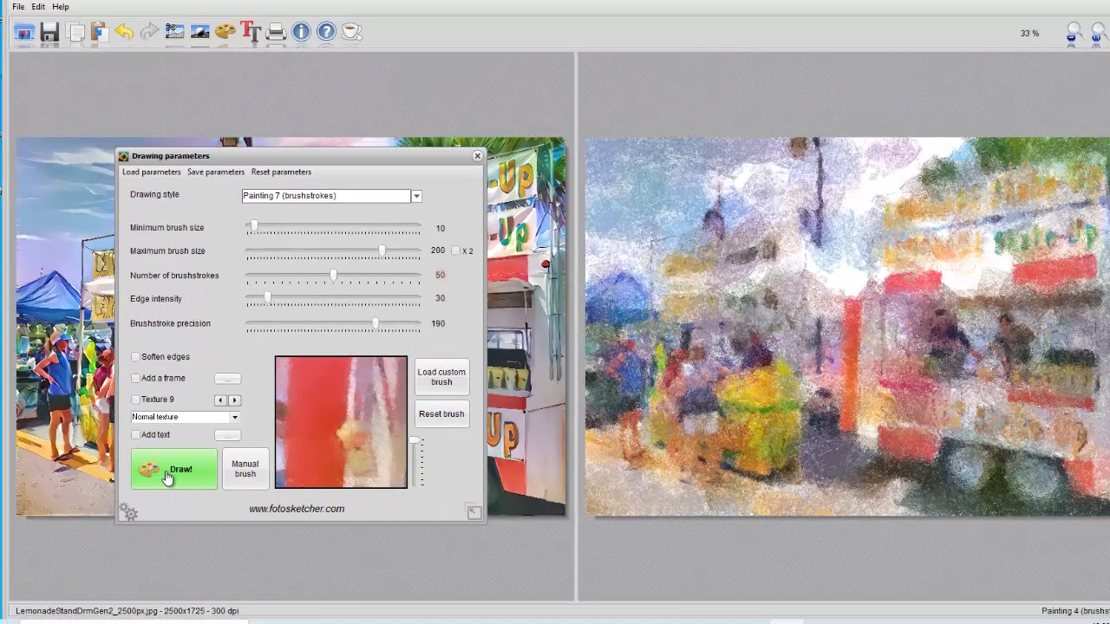
pyautogui.click(167, 477)
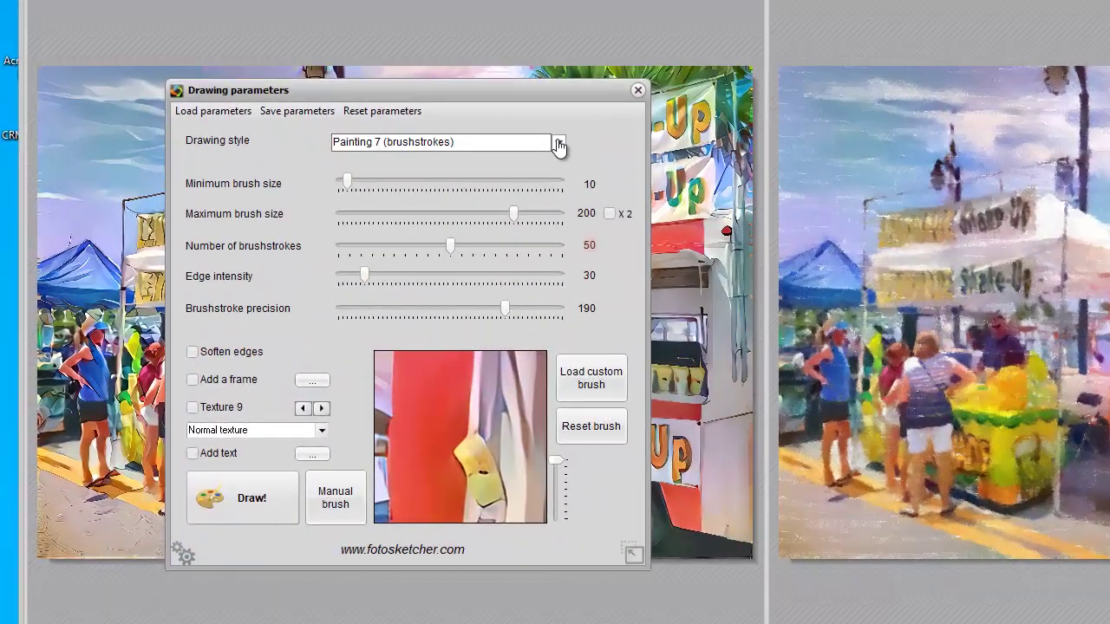
# Switch the drawing style to Painting 8 (expressive brushstrokes) and render the photo.
pyautogui.click(539, 151)
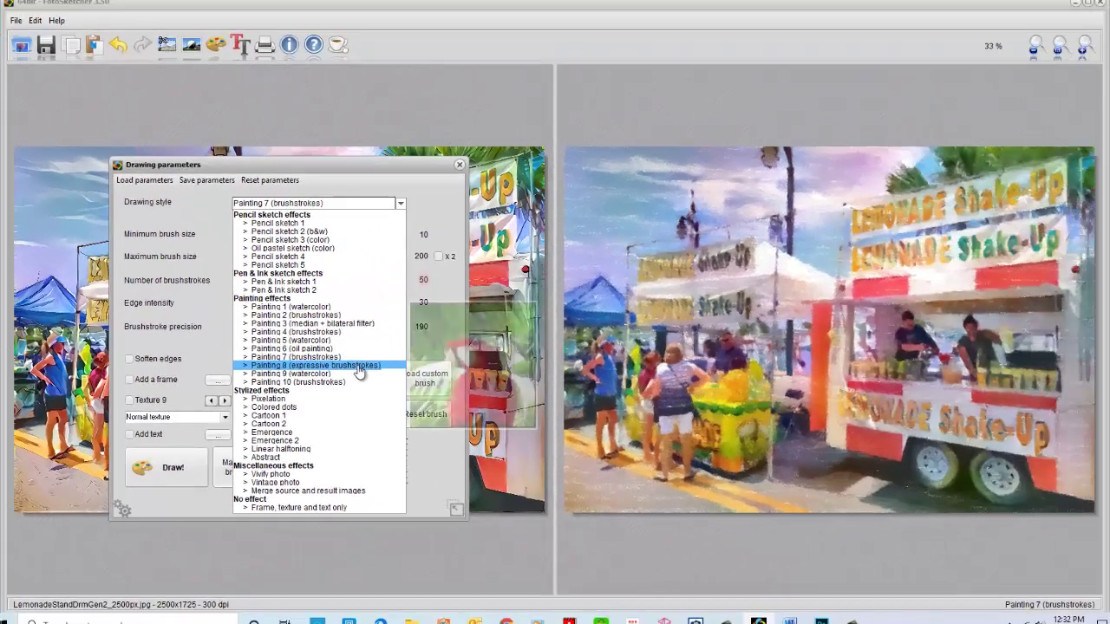
pyautogui.click(444, 359)
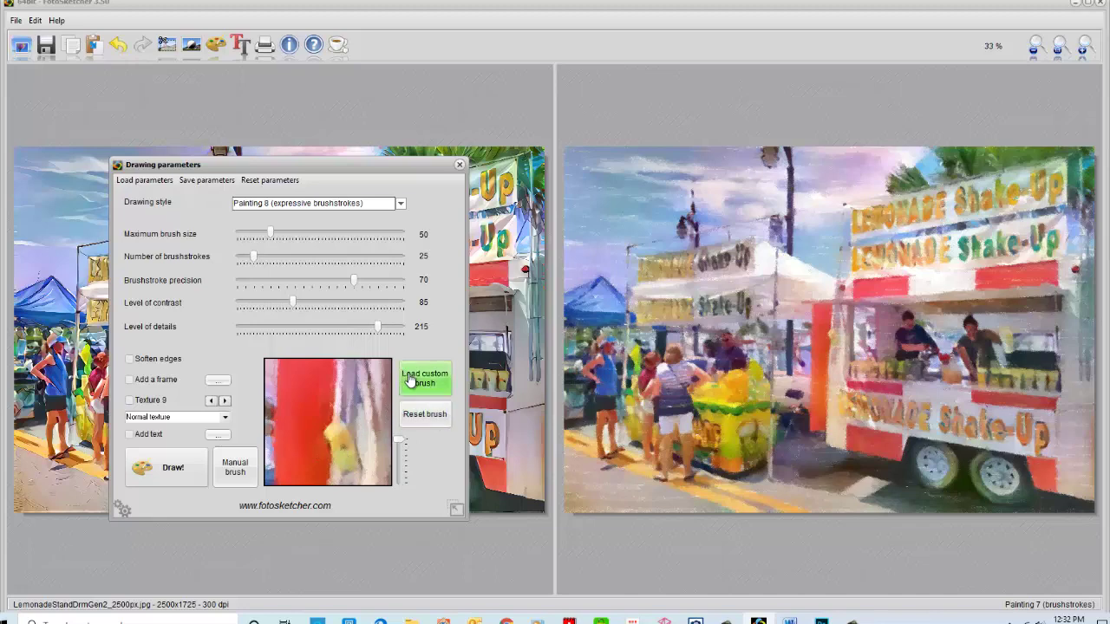
pyautogui.click(166, 479)
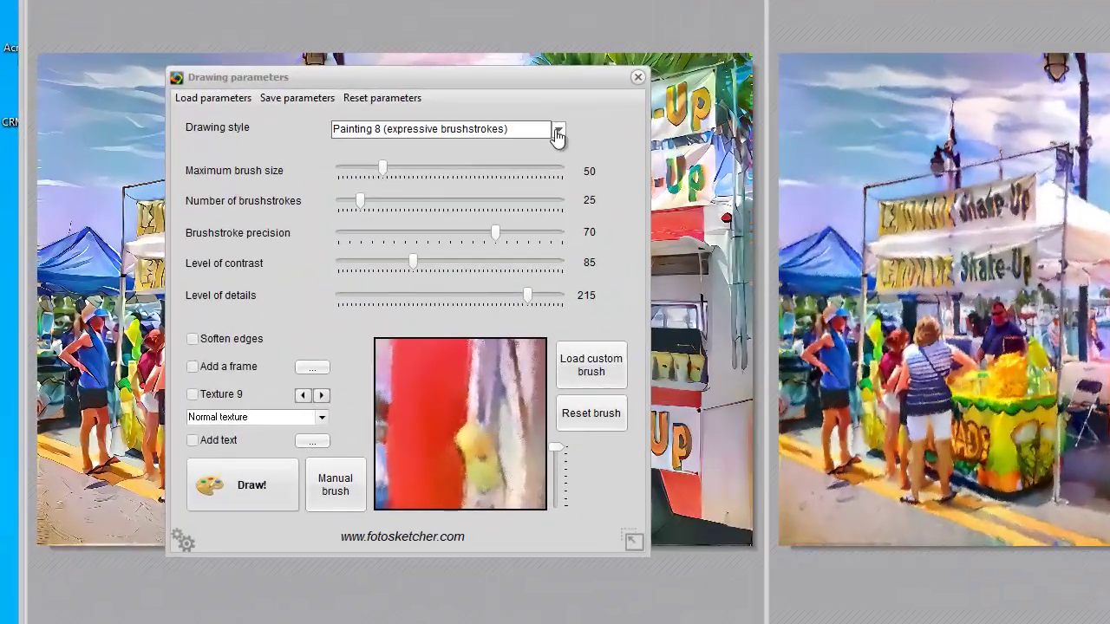
# Render the photo in Painting 10 (brushstrokes) and zoom out to 33% to see it whole.
pyautogui.click(557, 134)
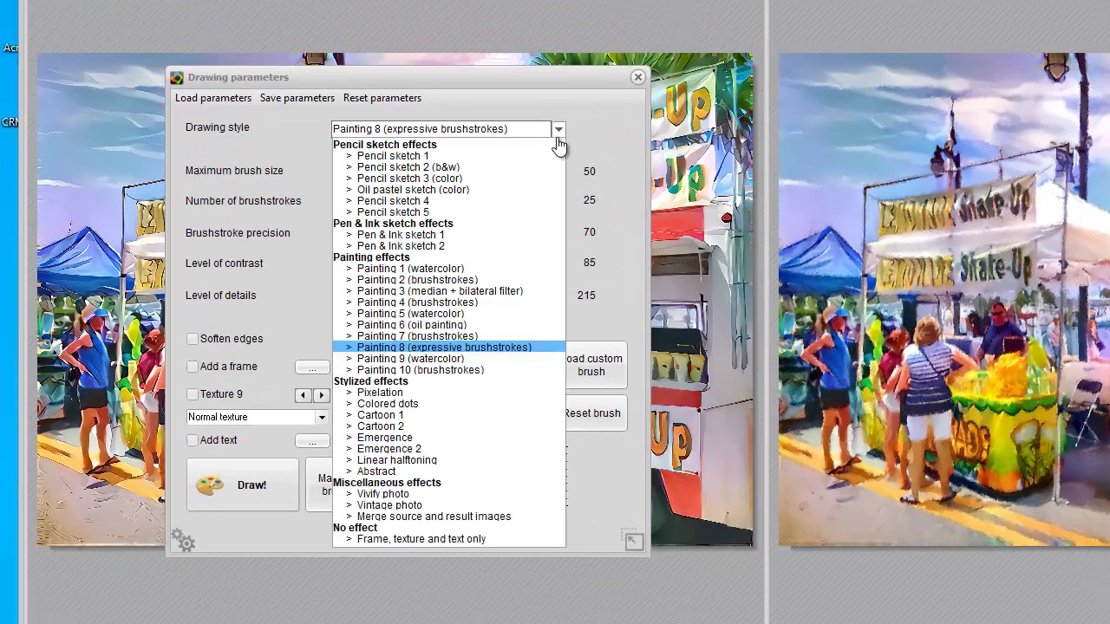
pyautogui.click(508, 369)
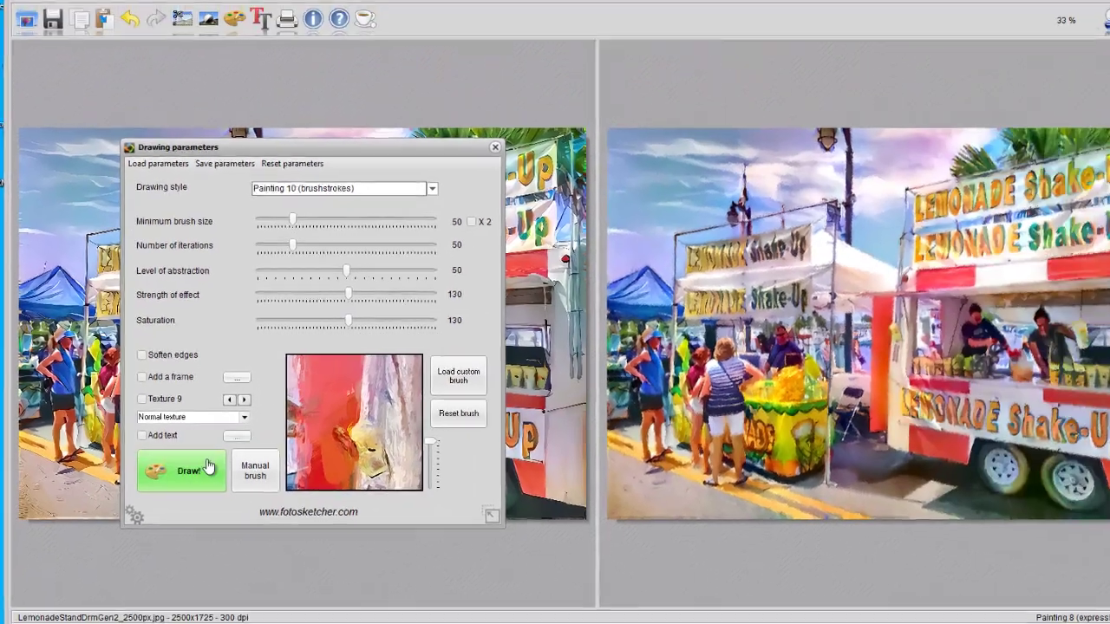
pyautogui.click(221, 480)
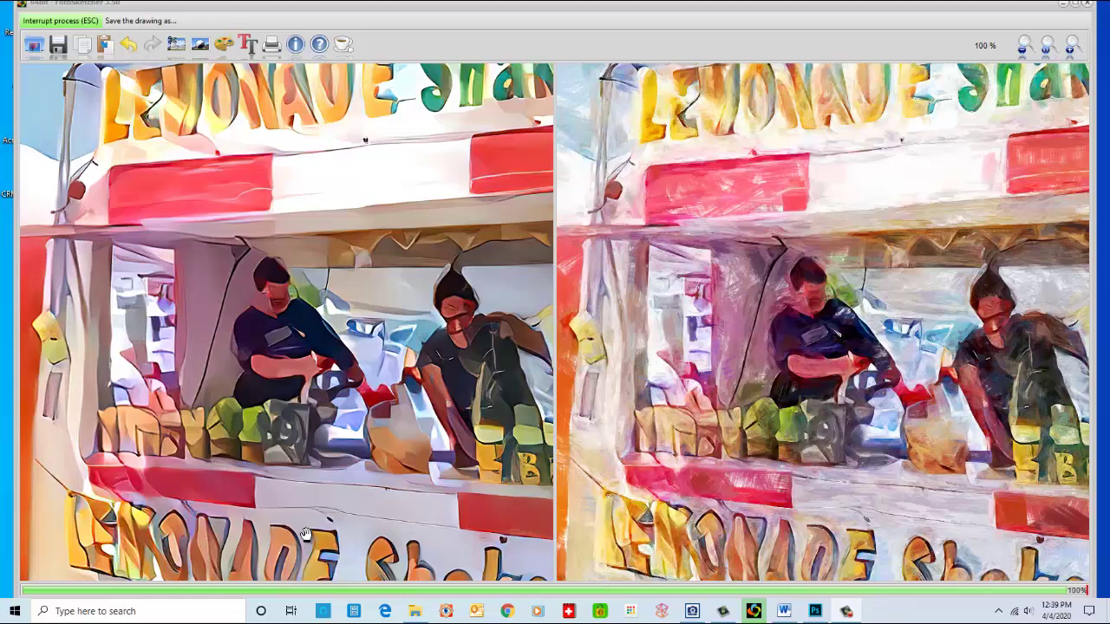
pyautogui.scroll(-3, 305, 533)
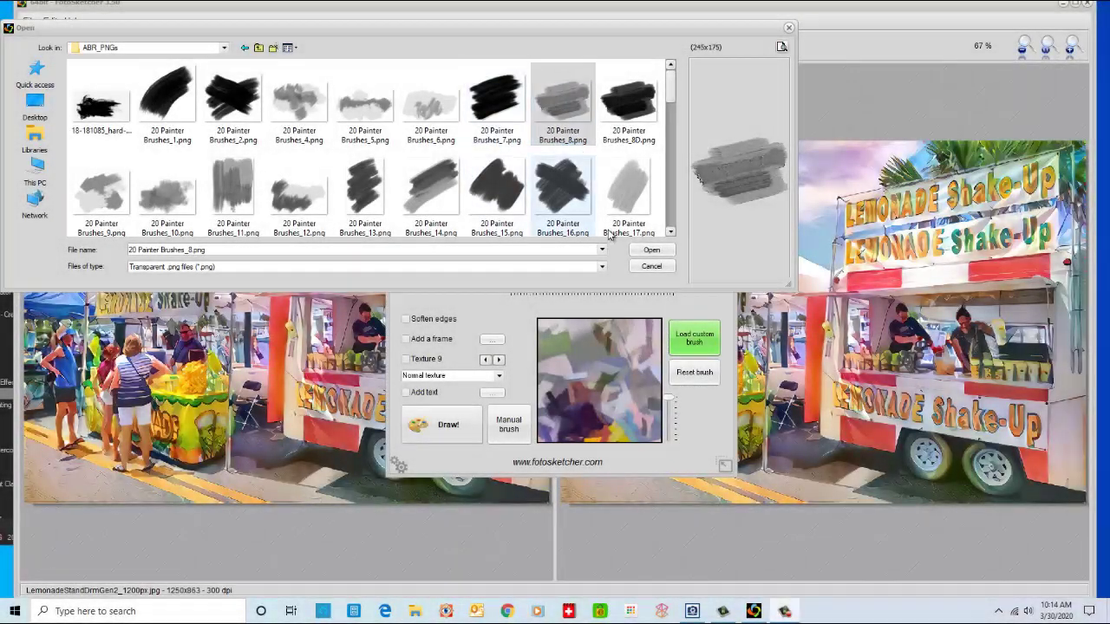
# Load 20 Painter Brushes_8.png as the brush and render the photo again.
pyautogui.click(643, 252)
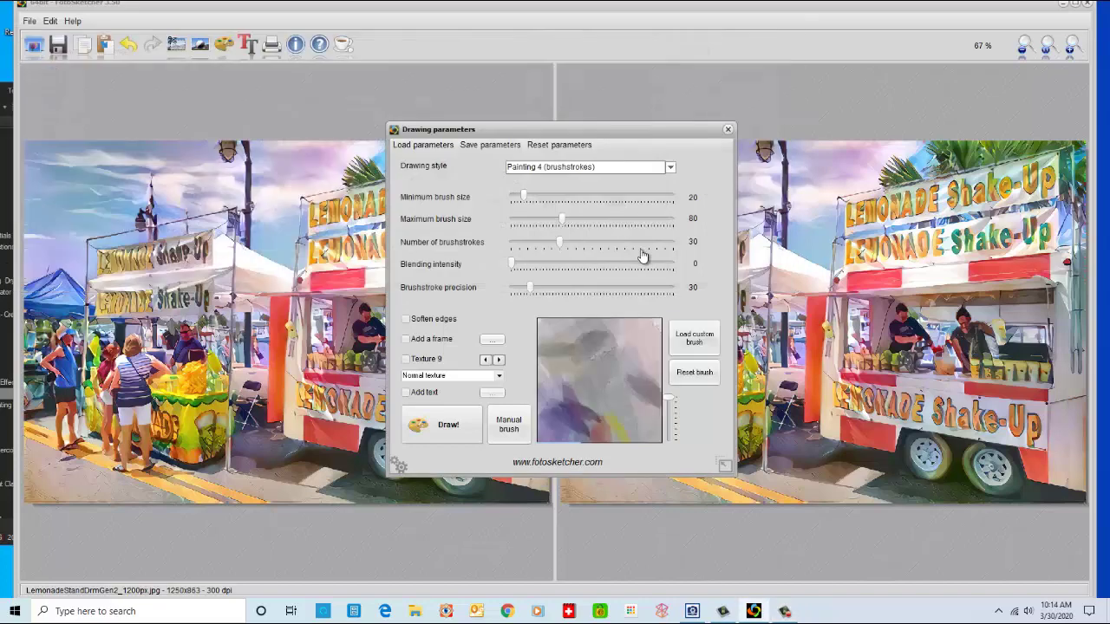
pyautogui.click(451, 430)
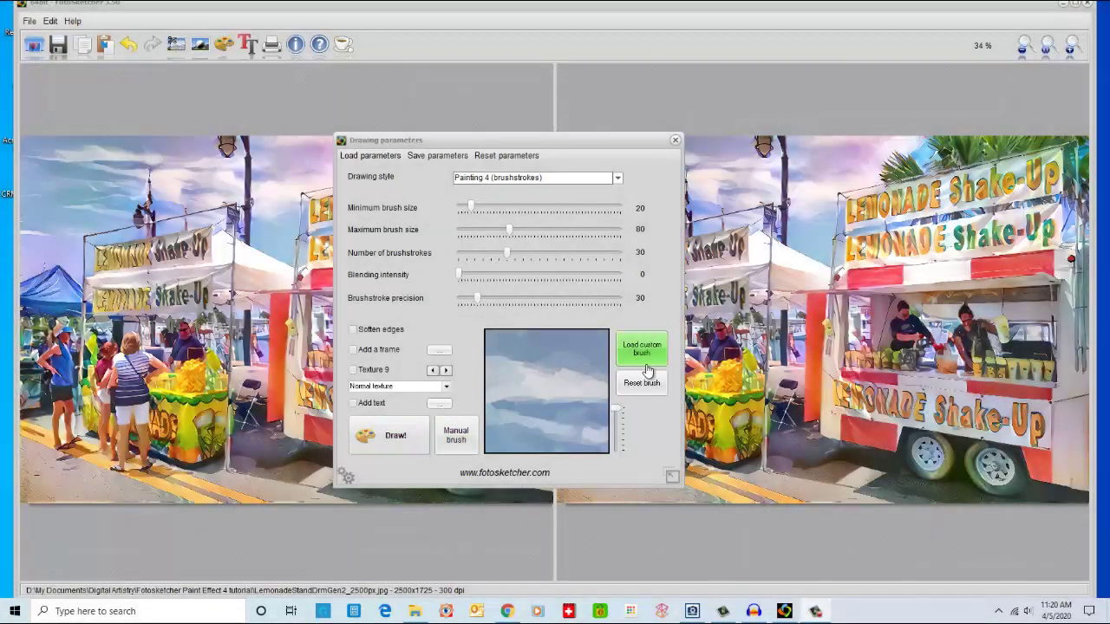
# Load the 20 Painter Brushesv2_10.png brush from ABR_PNGs and render Painting 4.
pyautogui.click(645, 365)
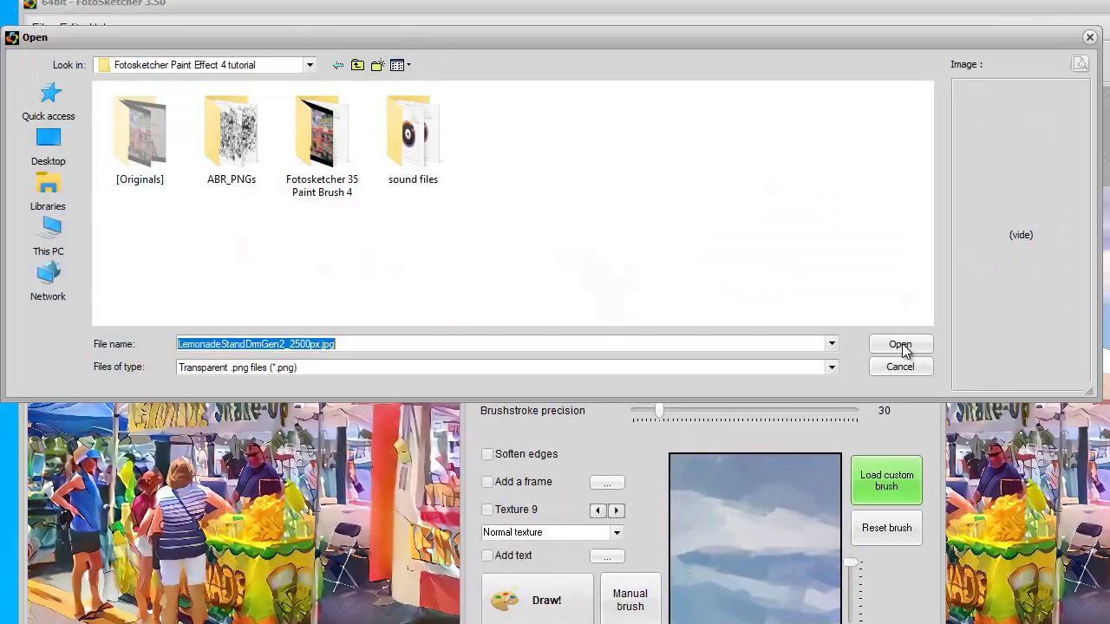
pyautogui.doubleClick(252, 140)
pyautogui.scroll(-3, 303, 178)
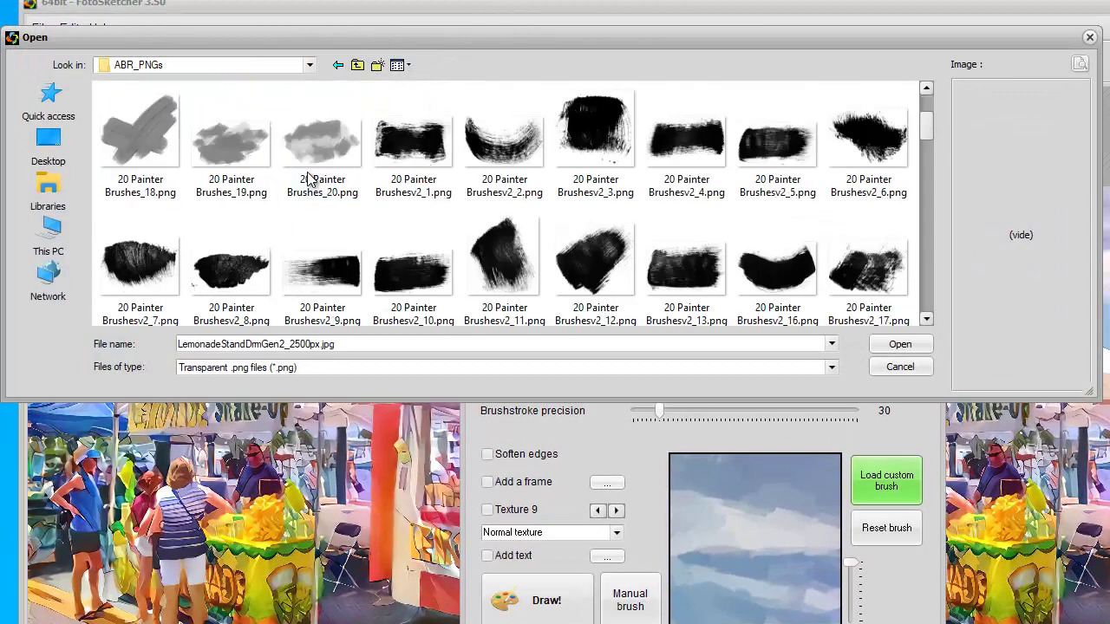
pyautogui.click(410, 293)
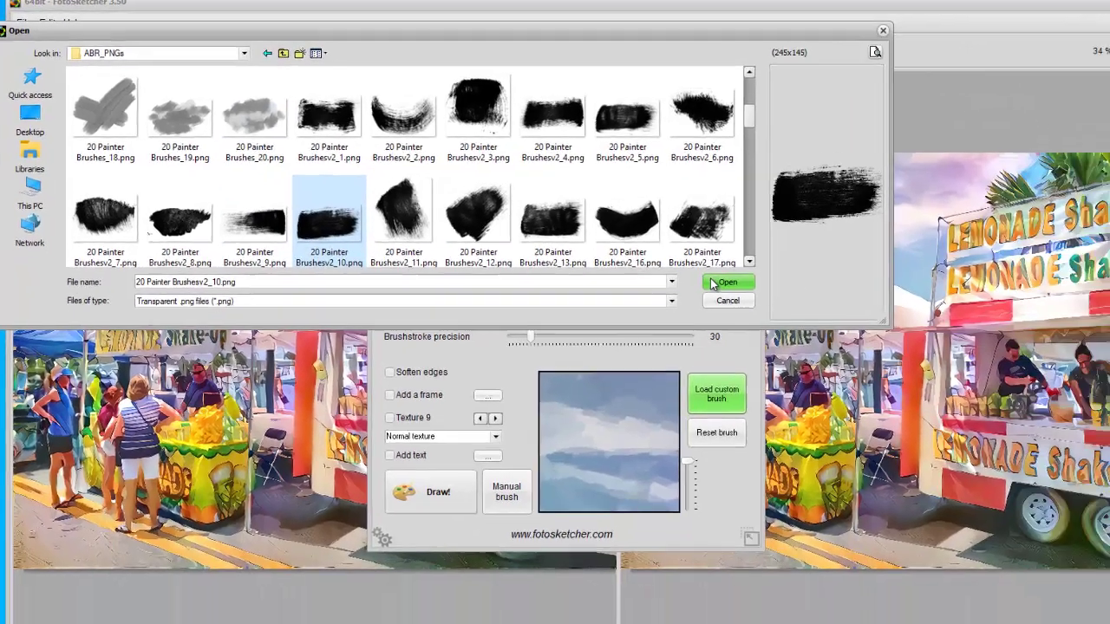
pyautogui.click(846, 328)
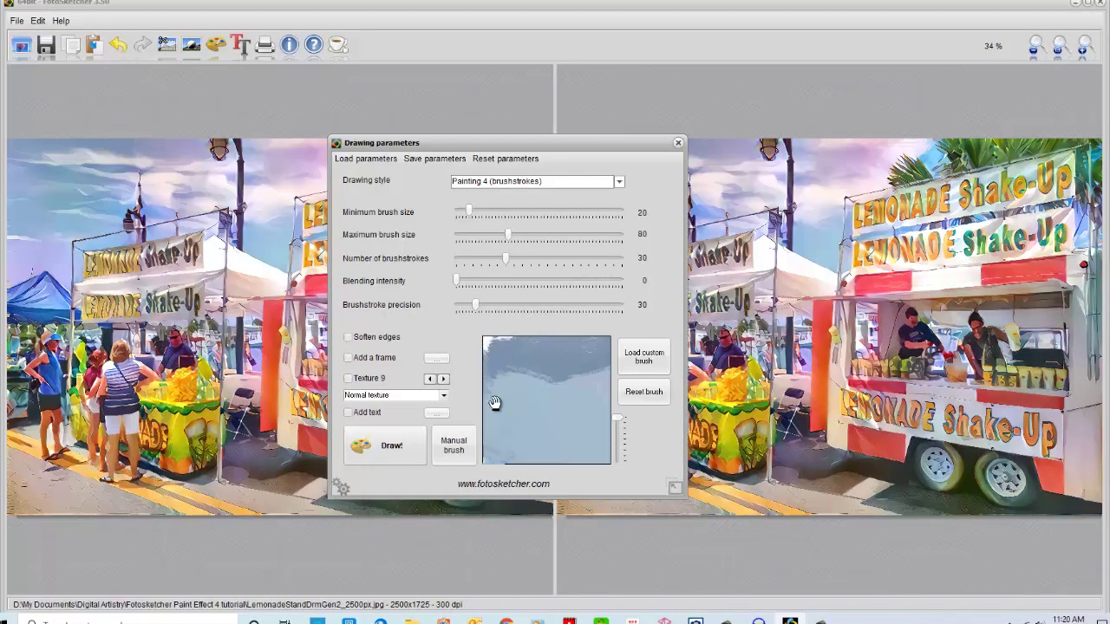
pyautogui.click(381, 447)
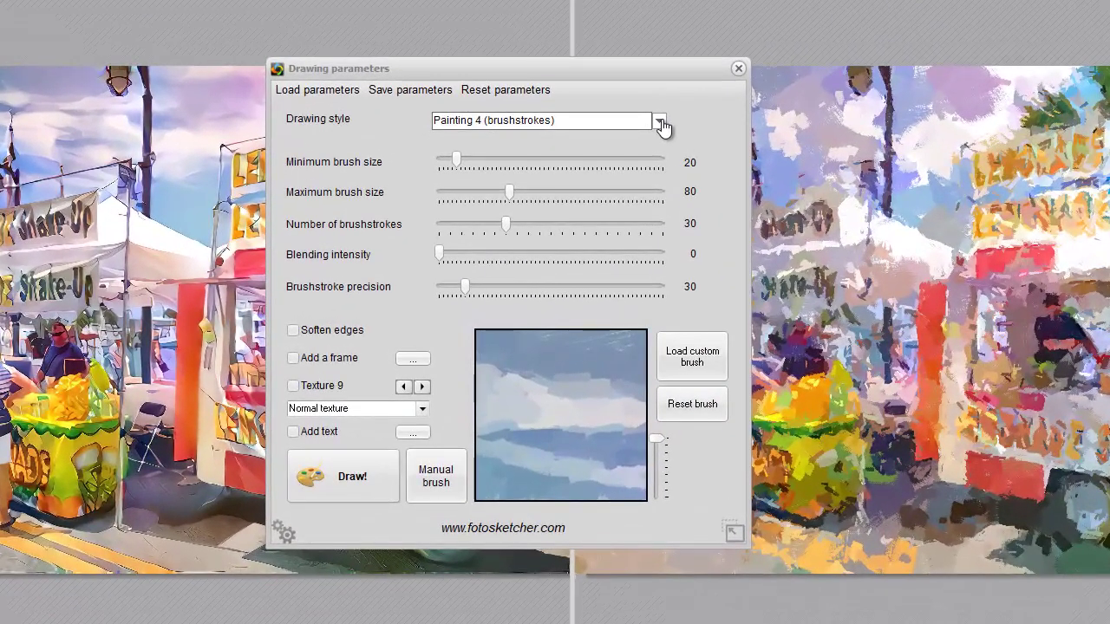
# Switch the drawing style to Merge source and result images (blending 127) and render it.
pyautogui.click(661, 122)
pyautogui.click(678, 185)
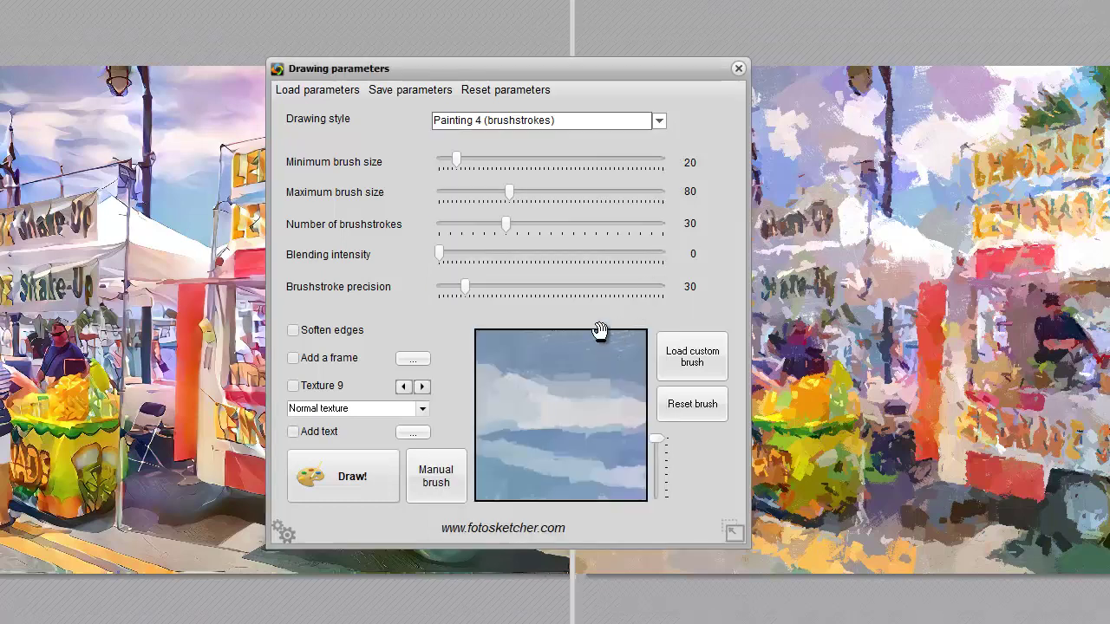
pyautogui.click(661, 122)
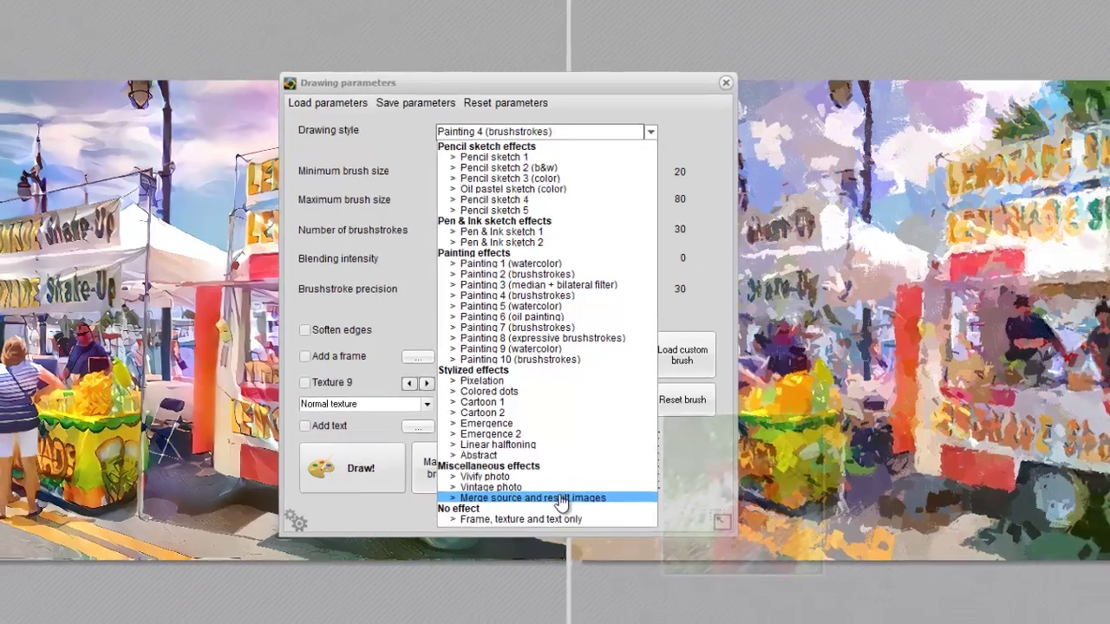
pyautogui.click(555, 507)
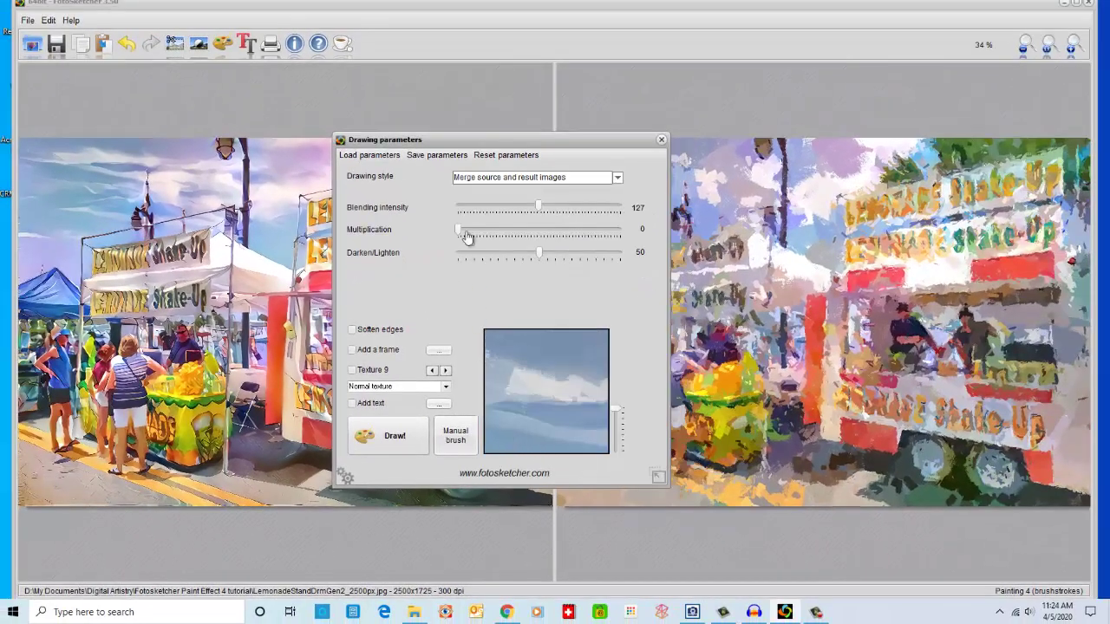
pyautogui.moveTo(445, 145); pyautogui.dragTo(246, 170)
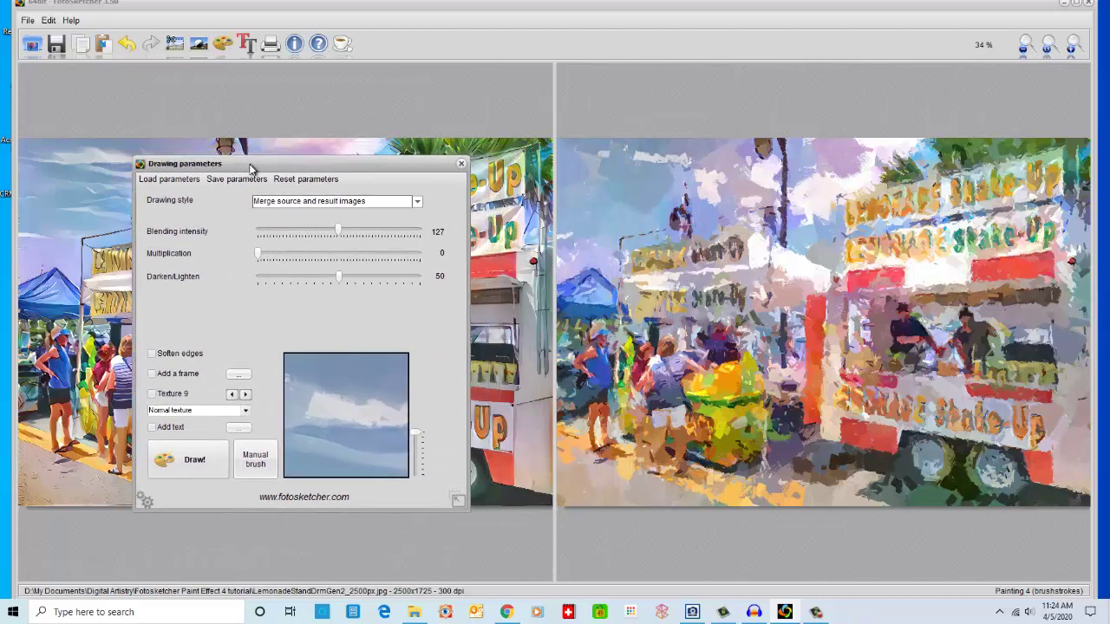
pyautogui.click(190, 468)
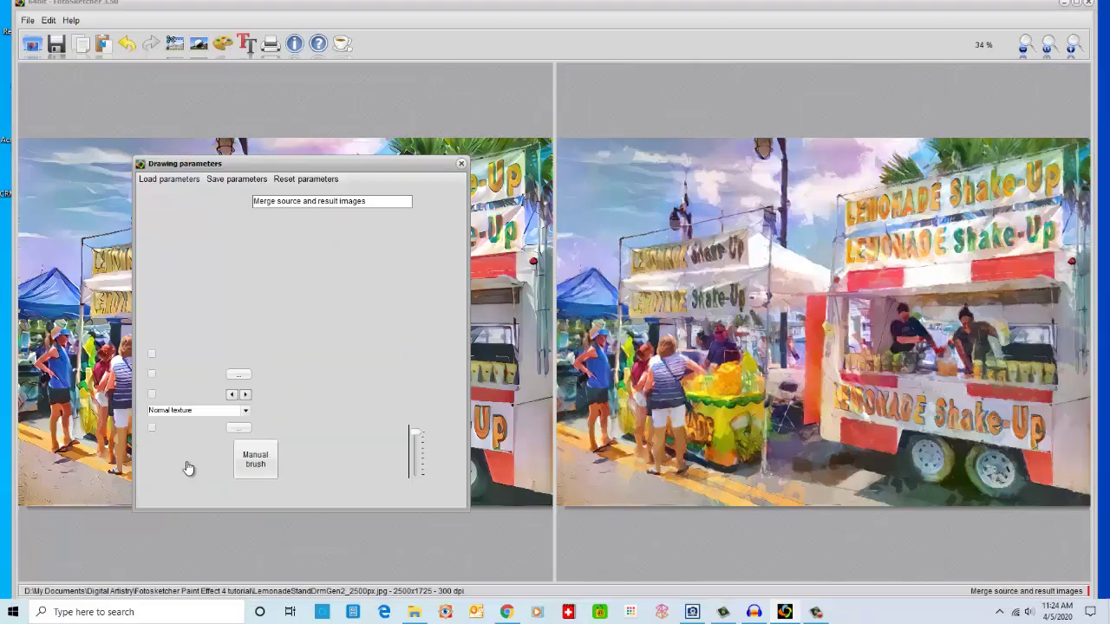